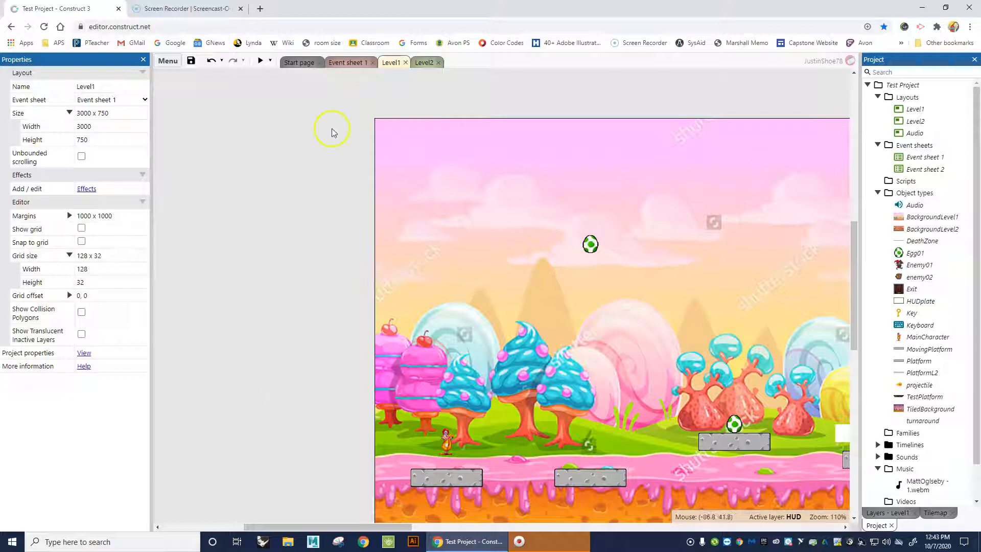
click(393, 66)
click(914, 109)
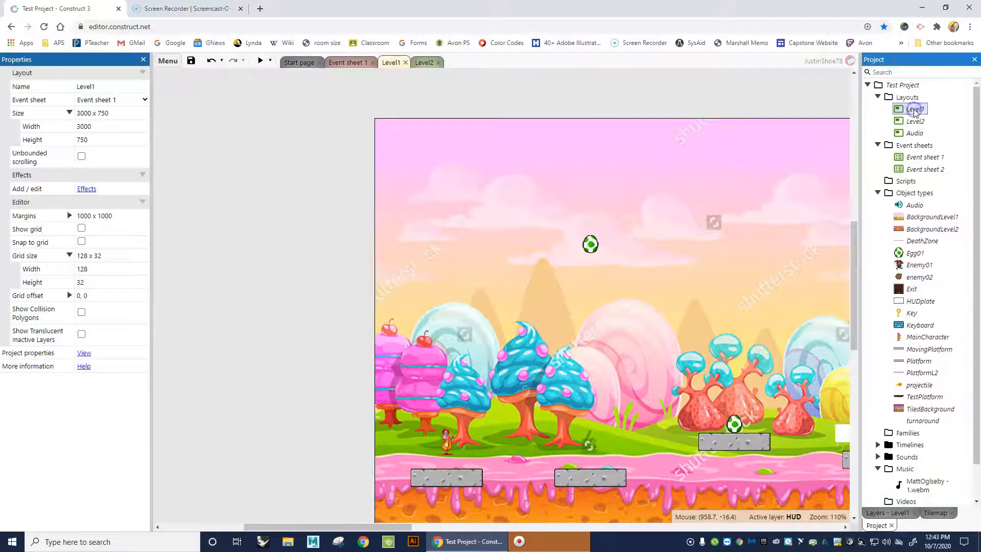
click(391, 63)
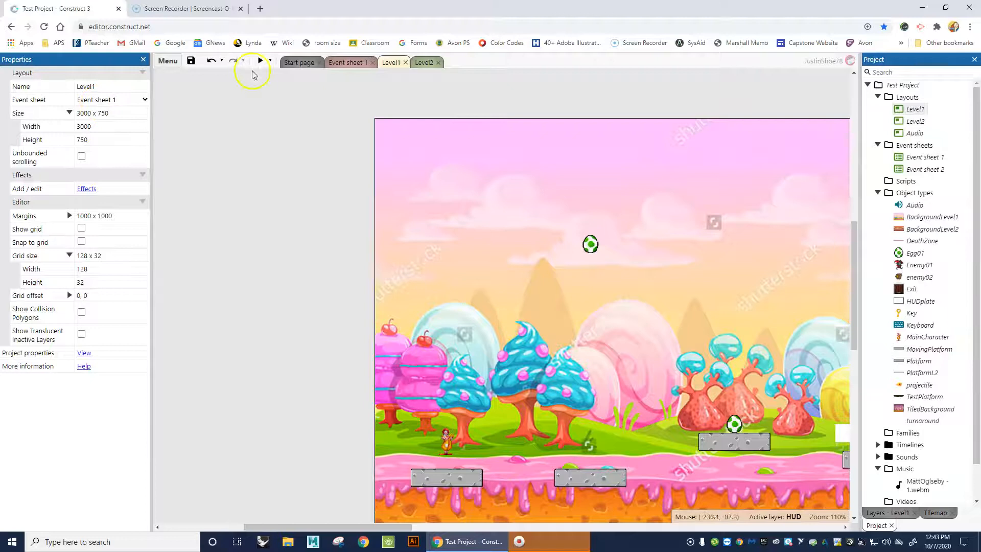
Add a global variable named Score of type Number to Event sheet 1.
click(348, 62)
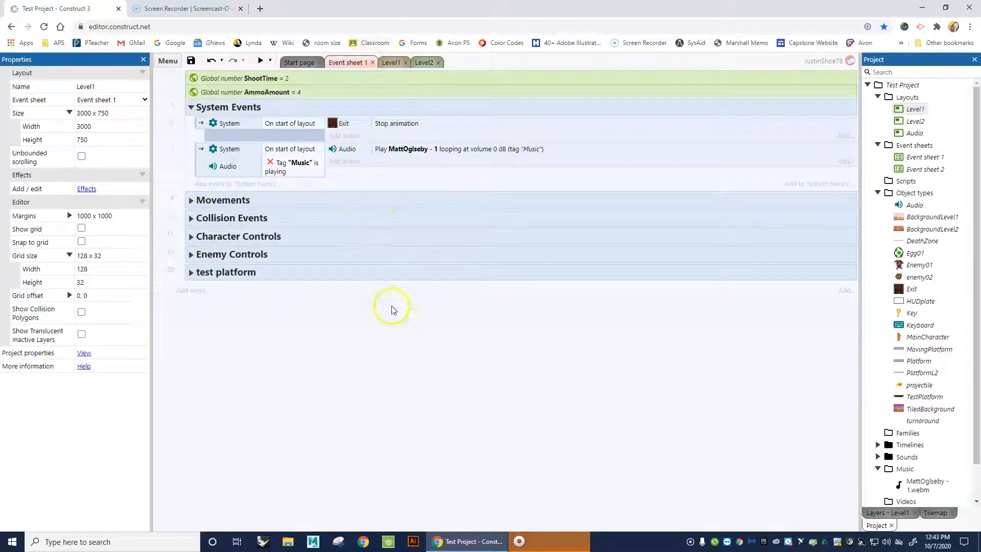
right_click(385, 337)
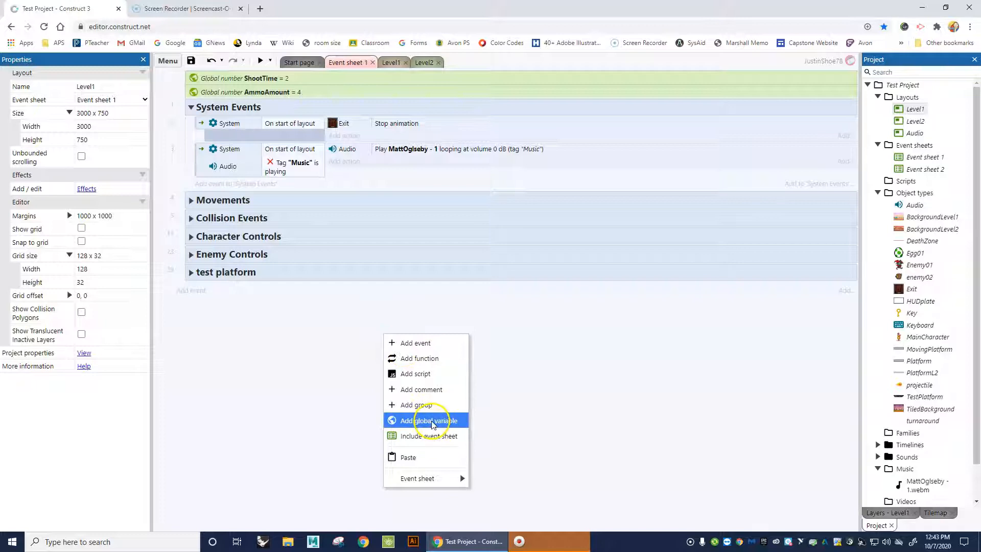
click(432, 422)
text(Score)
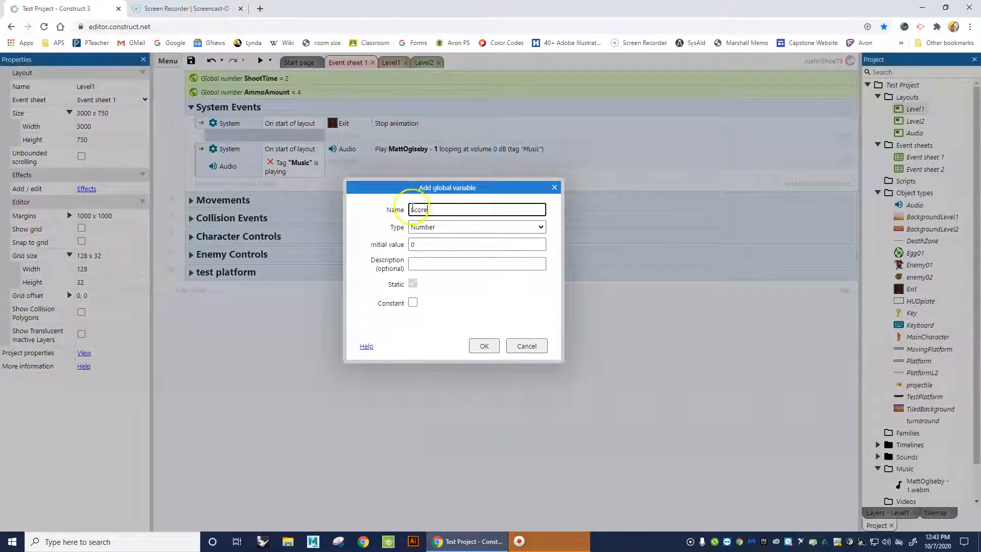
click(428, 228)
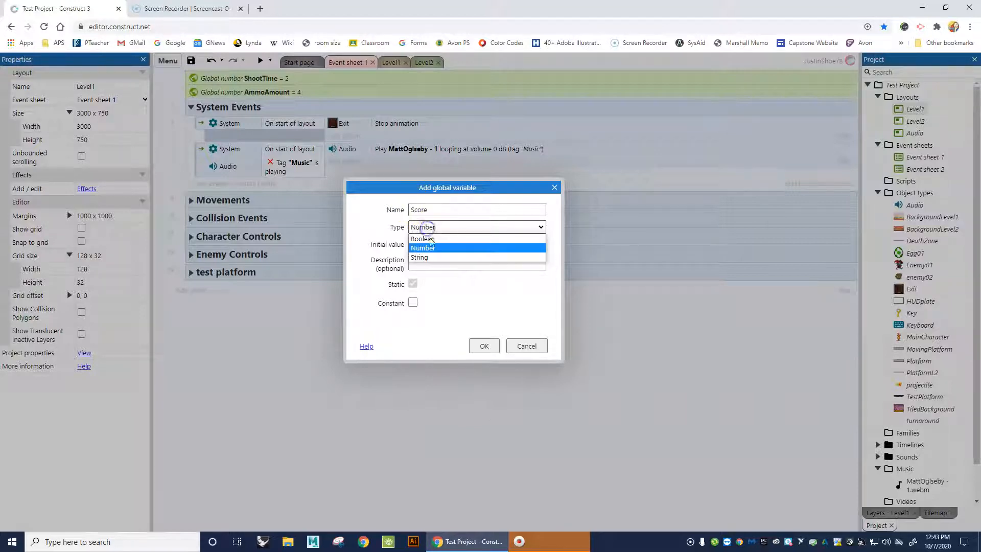
click(427, 249)
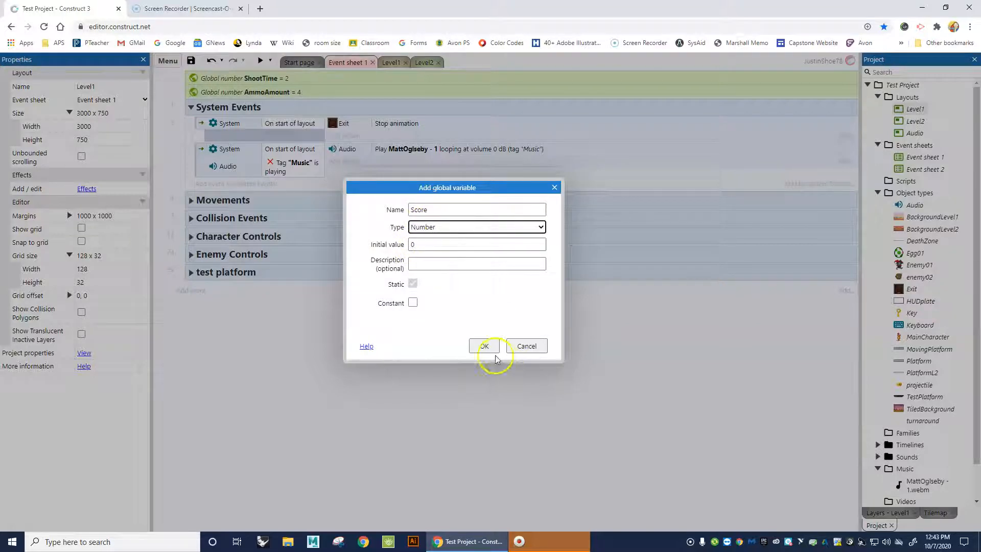
click(484, 346)
Add a second global variable named Lives, of type Number with an initial value of 4, to Event sheet 1.
right_click(385, 331)
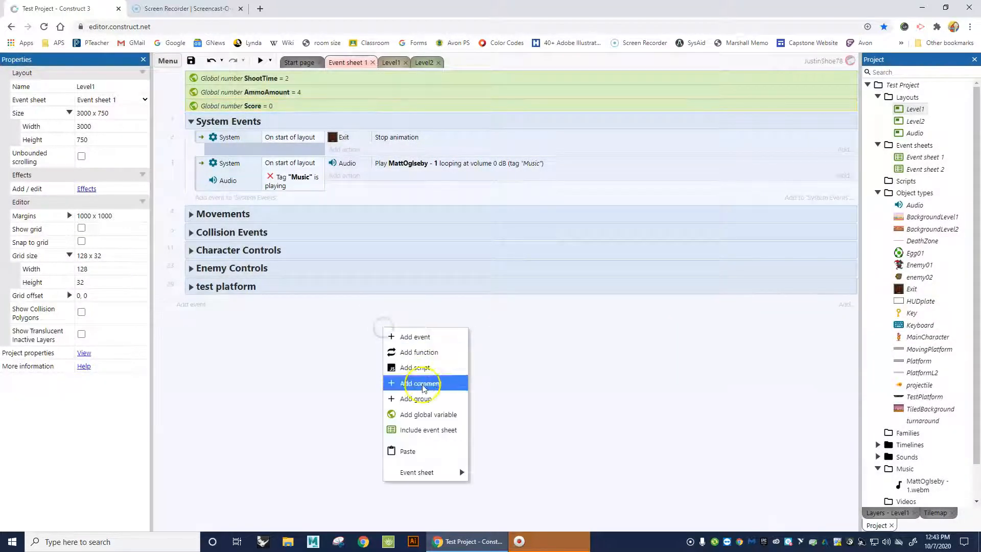
click(427, 412)
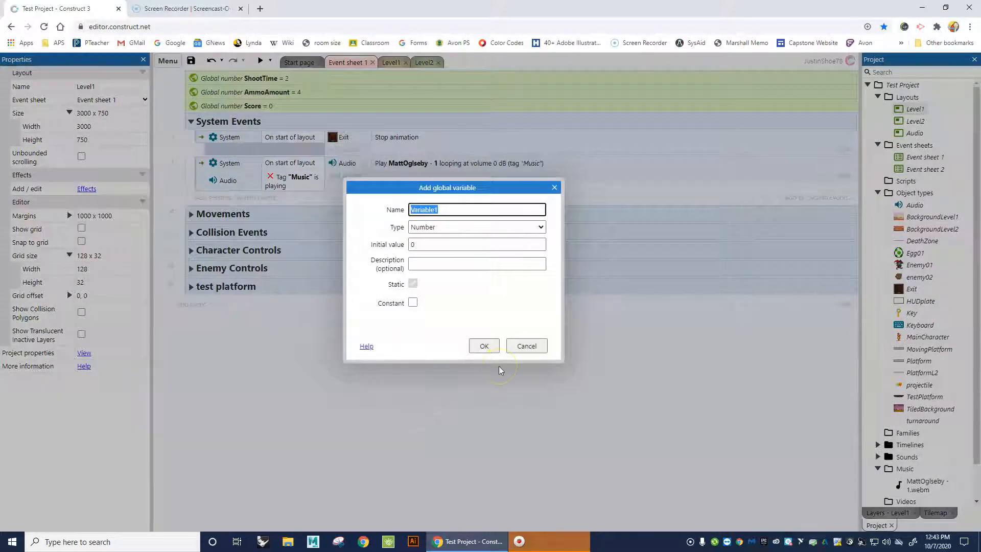
text(Lives)
click(435, 229)
click(426, 246)
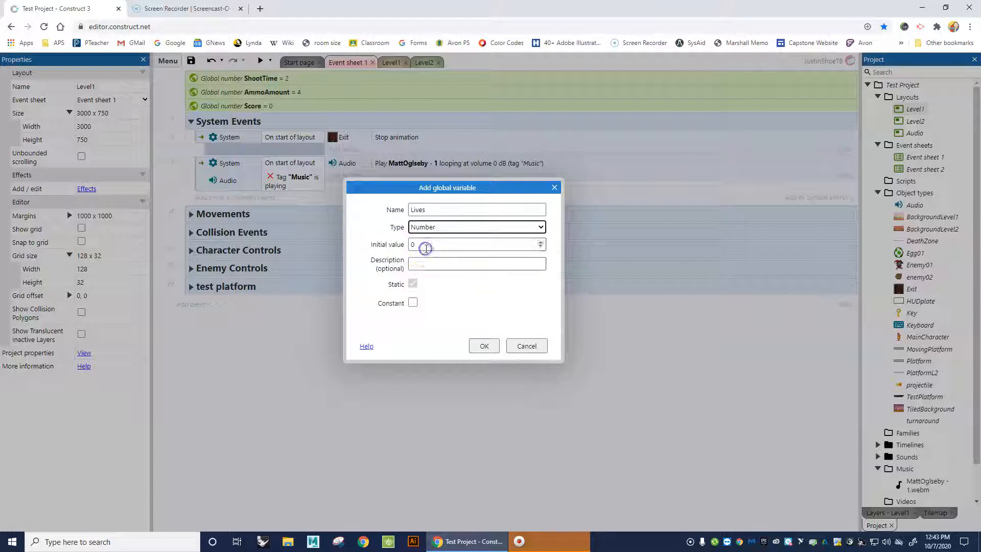
click(423, 244)
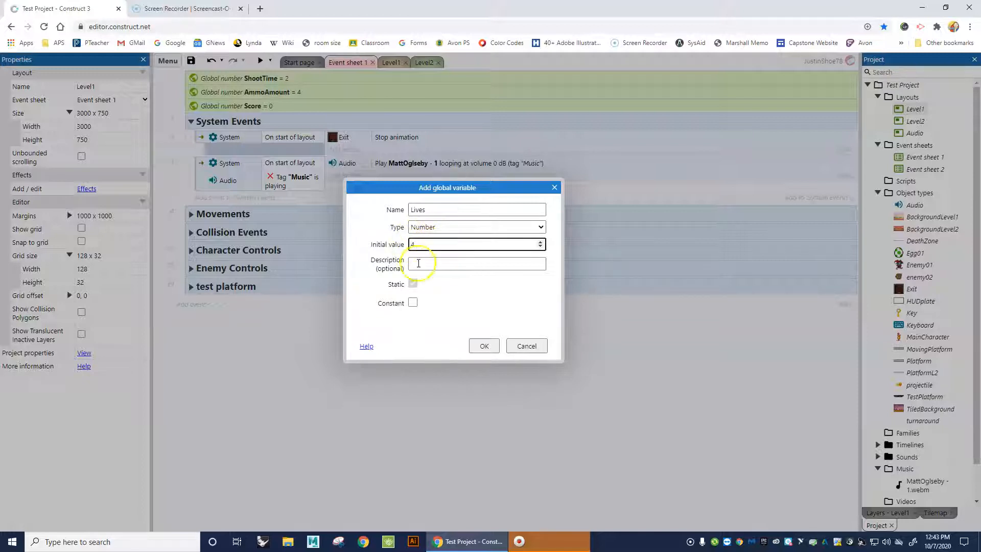
click(482, 345)
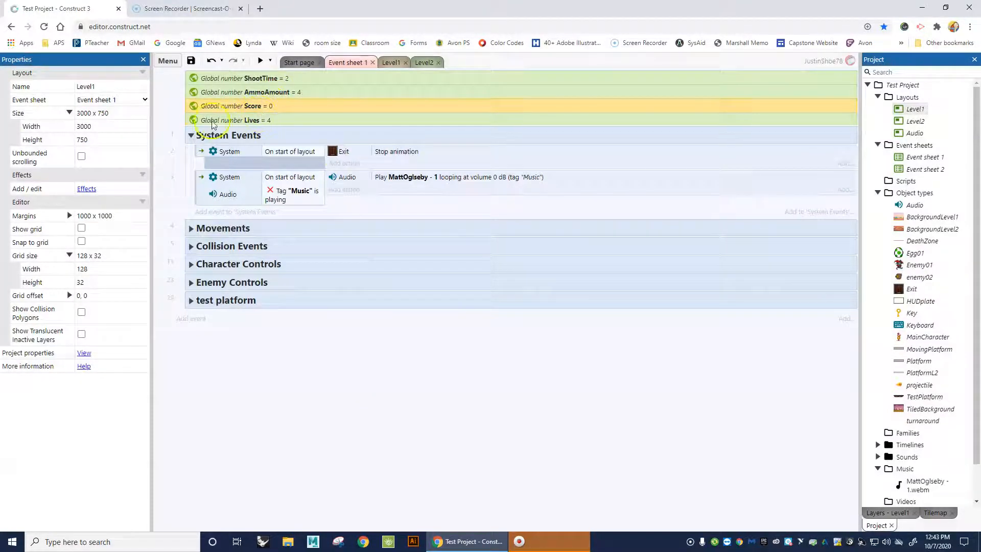
click(322, 346)
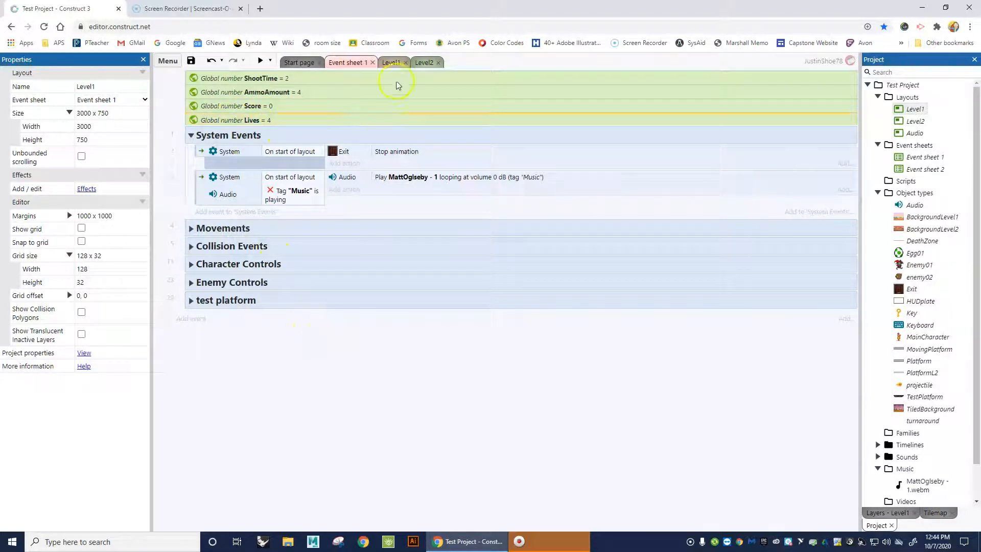
Insert a Text object named TextScore into the Level1 layout and place it near the background's upper-left corner, at about 67, 63.
click(391, 62)
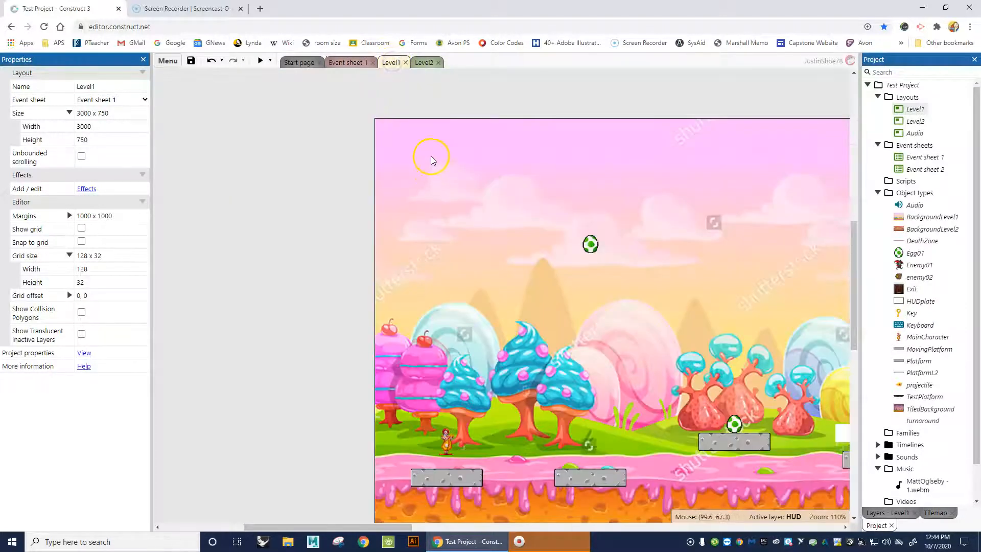
right_click(430, 156)
click(467, 181)
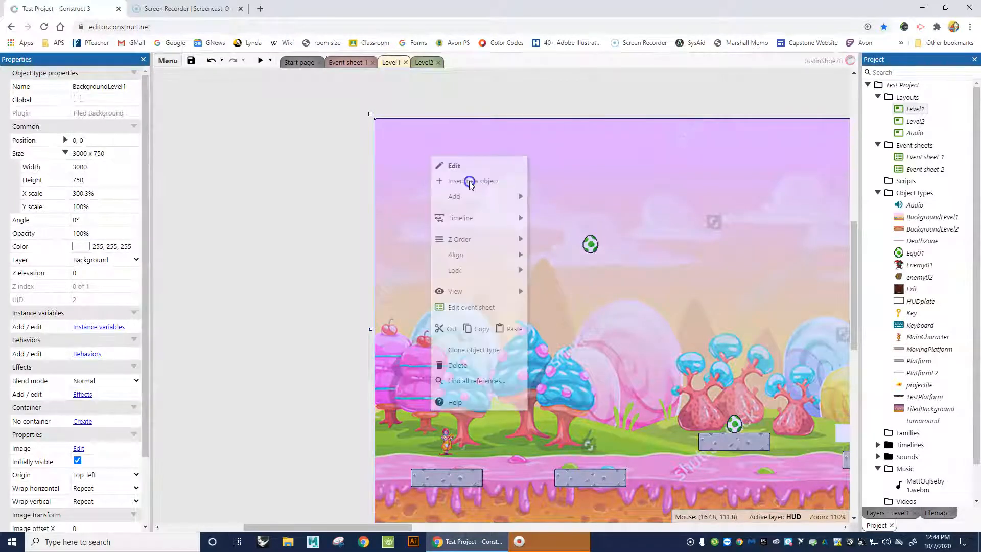
scroll(518, 271, down, 8)
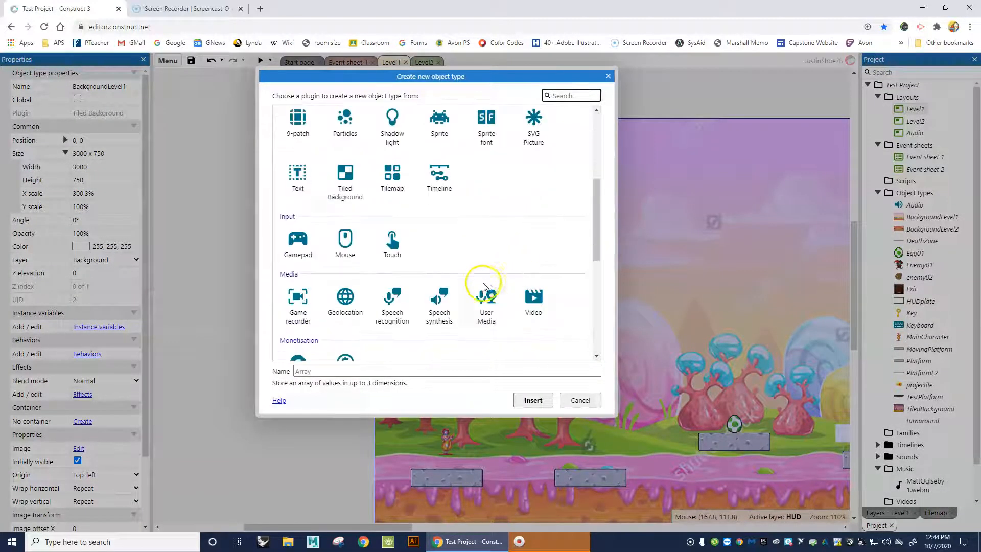
scroll(484, 284, down, 4)
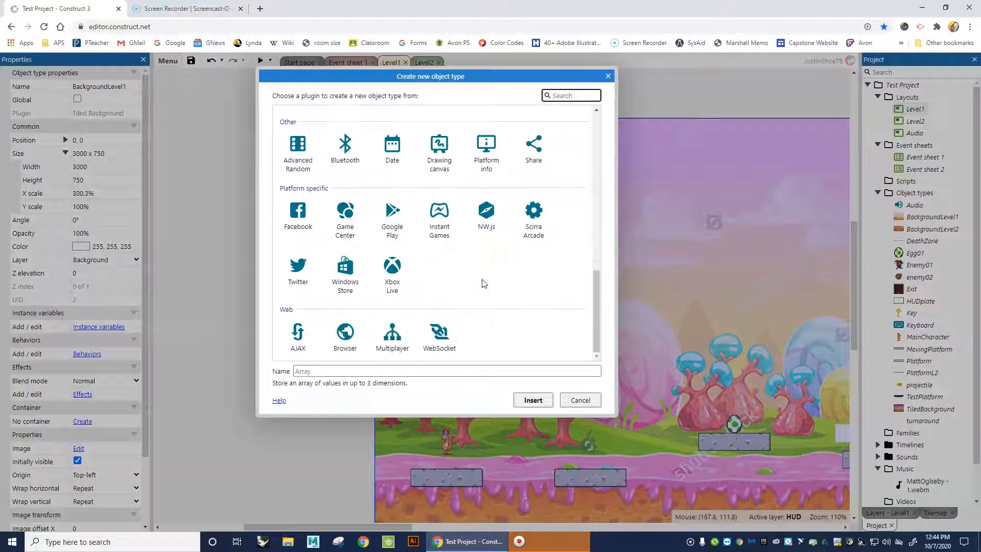
scroll(484, 283, up, 5)
scroll(484, 283, up, 3)
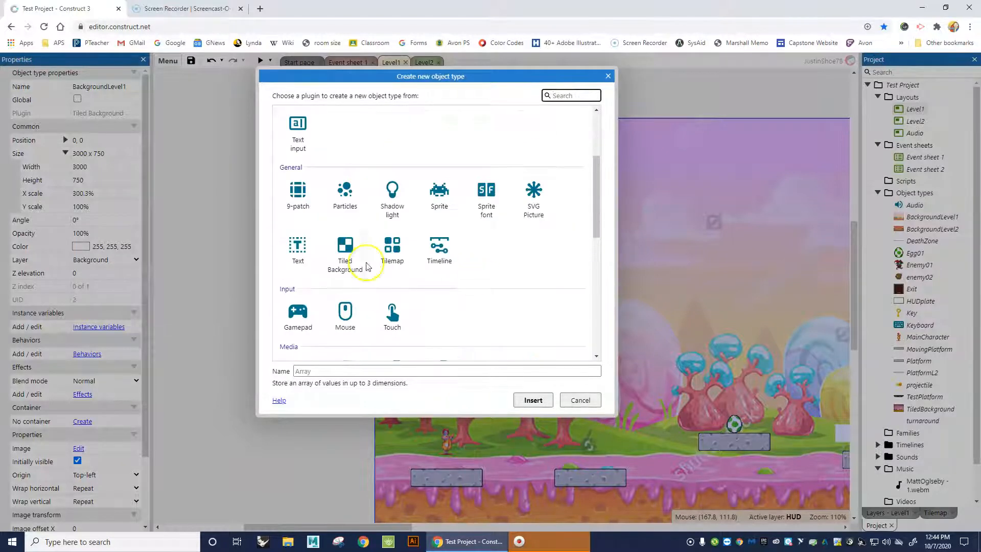
click(310, 267)
click(322, 370)
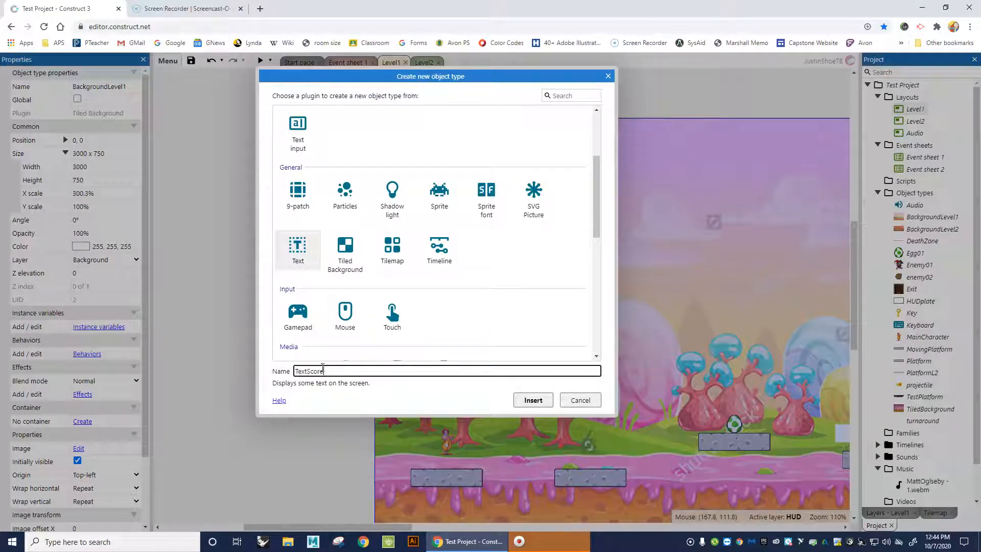
key(Return)
scroll(308, 342, up, 1)
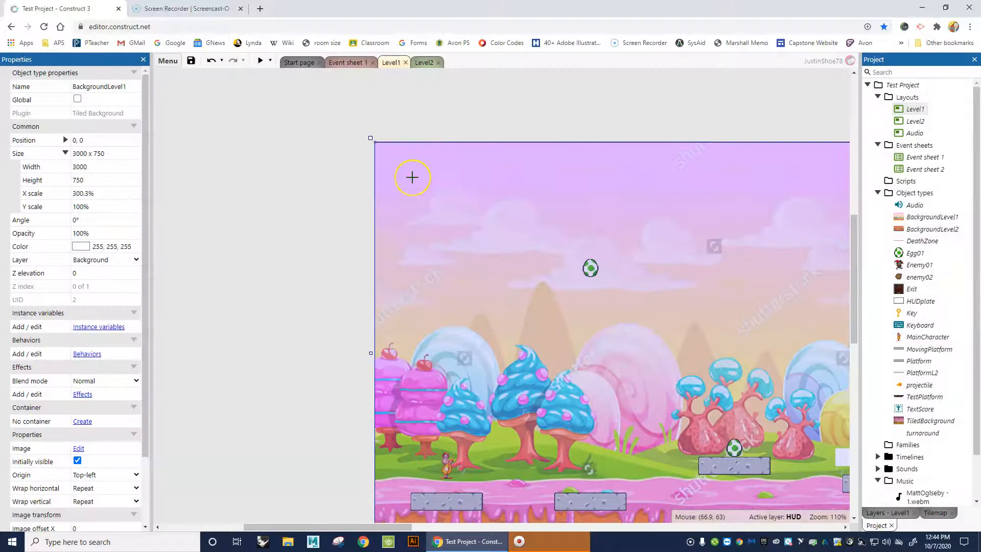
click(412, 178)
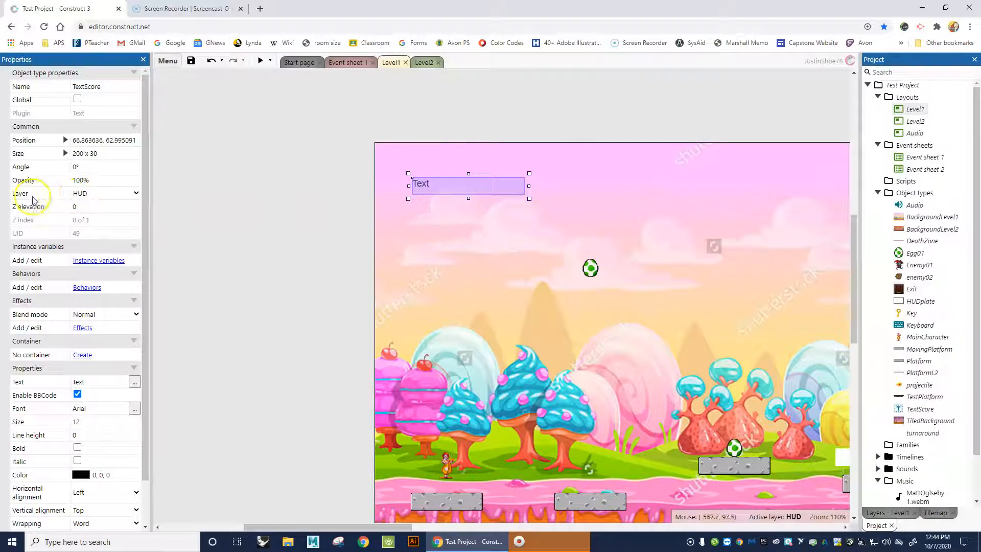
Set the TextScore object's position to X 65 and Y 50.
click(66, 140)
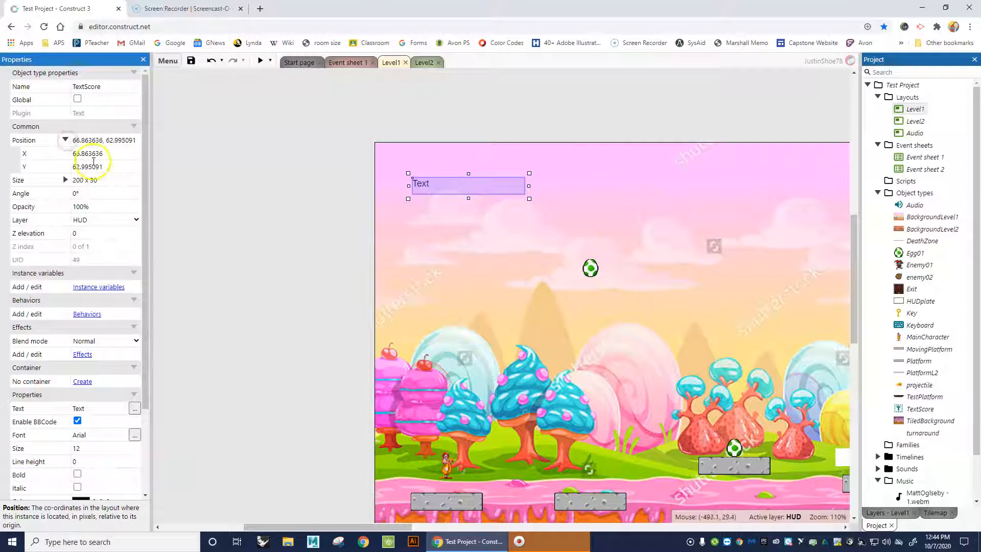
click(106, 153)
text(65)
click(111, 167)
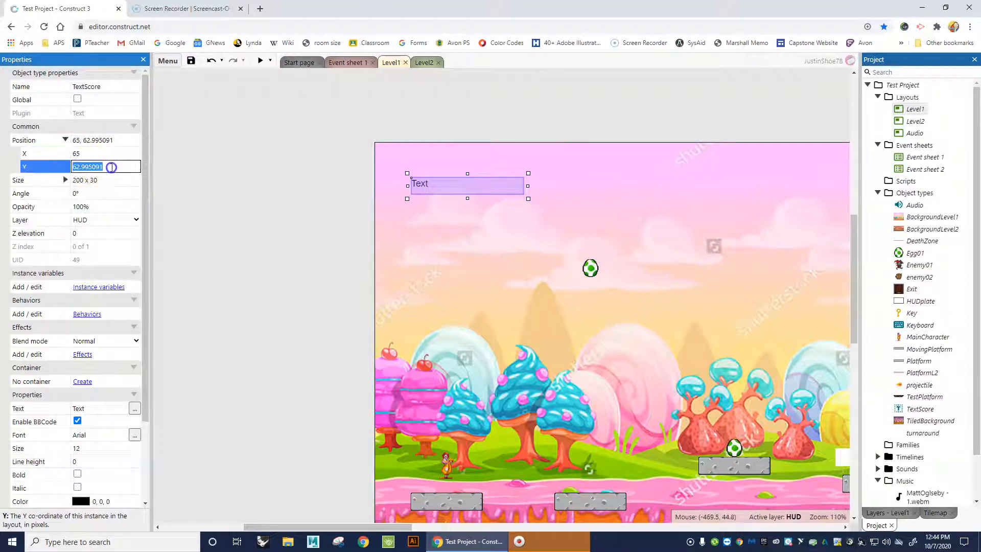
text(50)
key(Tab)
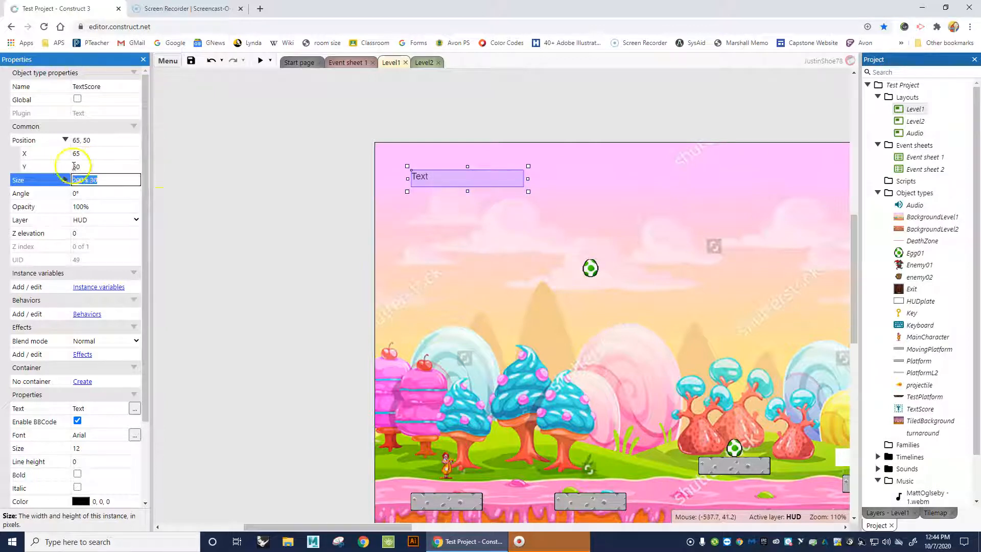
click(244, 183)
Insert a Text object named TextLives into Level1 and place it just below the score text, at about 68, 91.
right_click(423, 200)
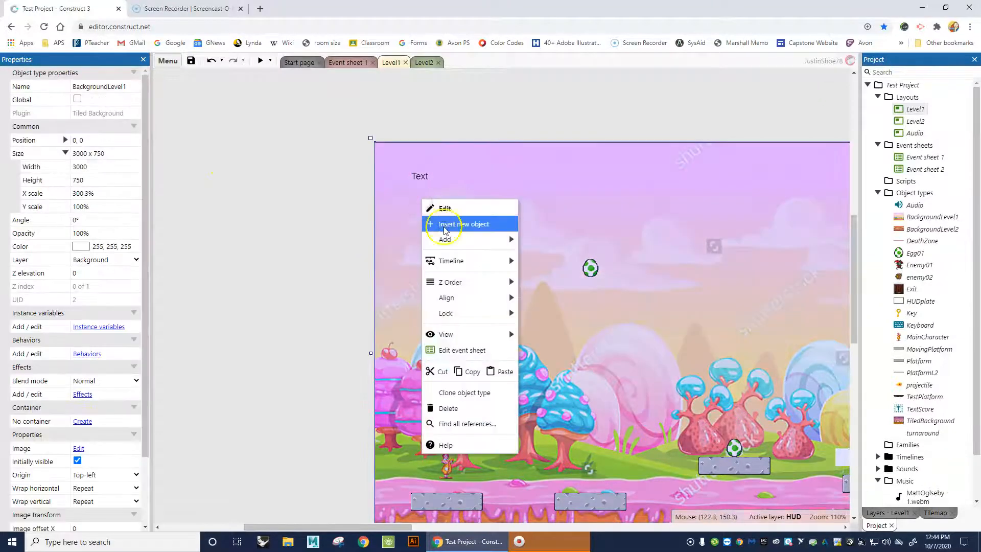
click(444, 226)
scroll(471, 290, down, 1)
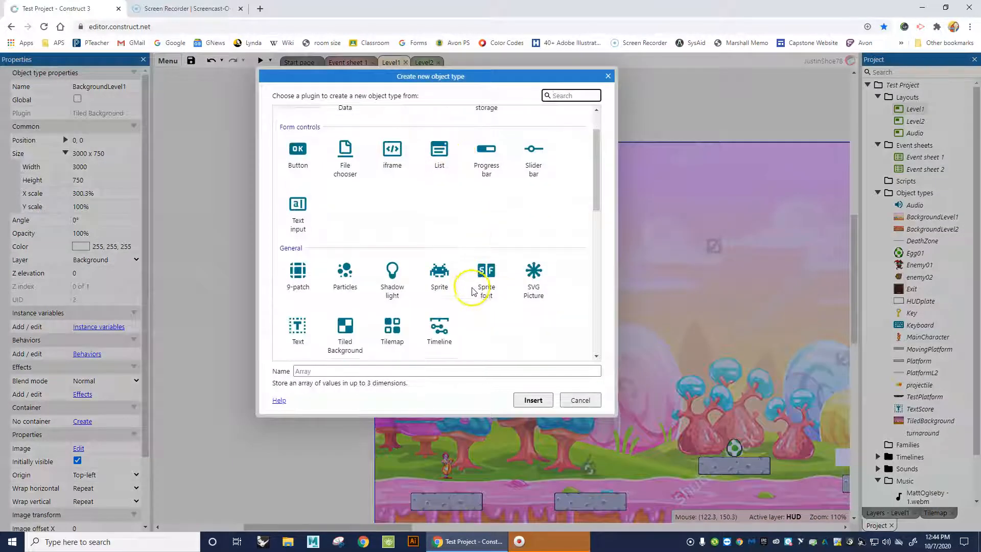
click(297, 327)
click(313, 370)
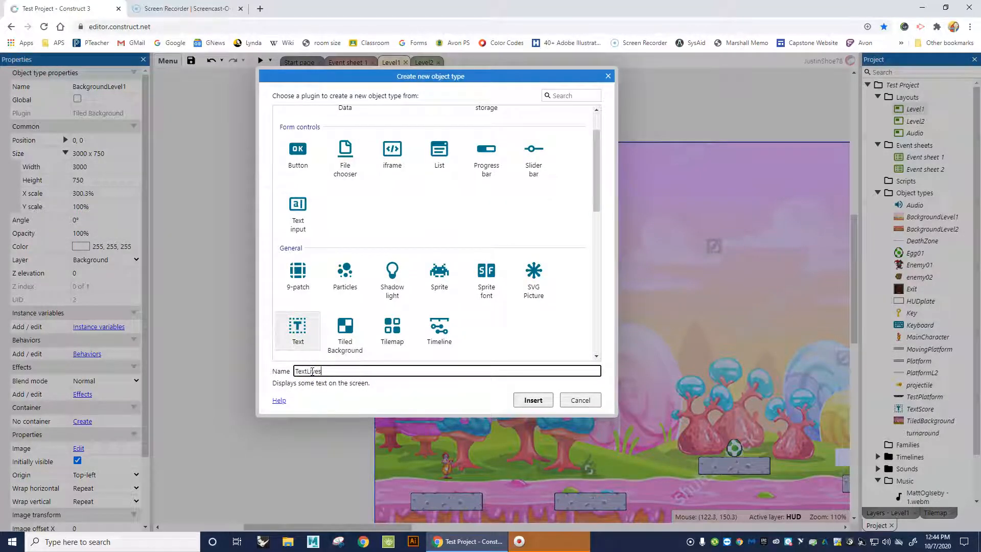
click(531, 400)
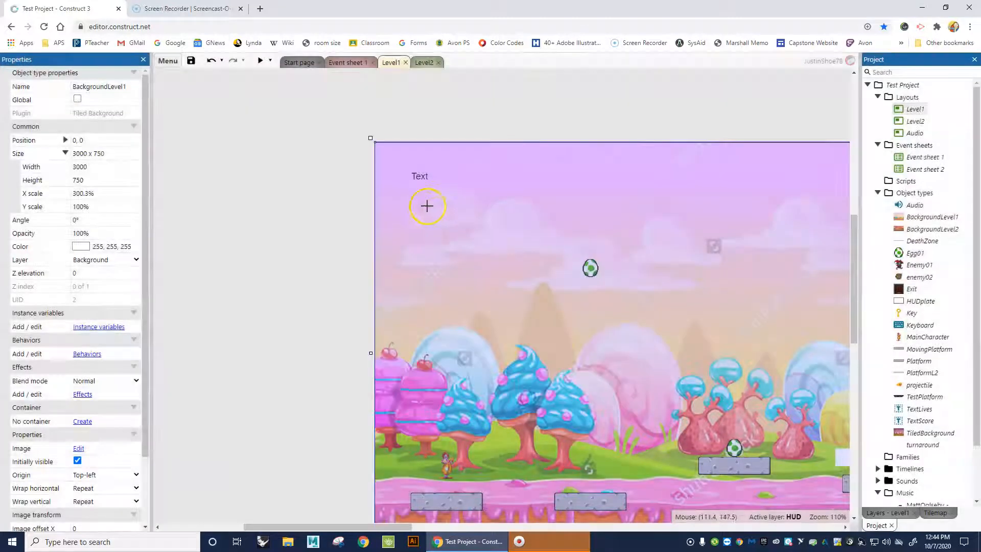
click(409, 190)
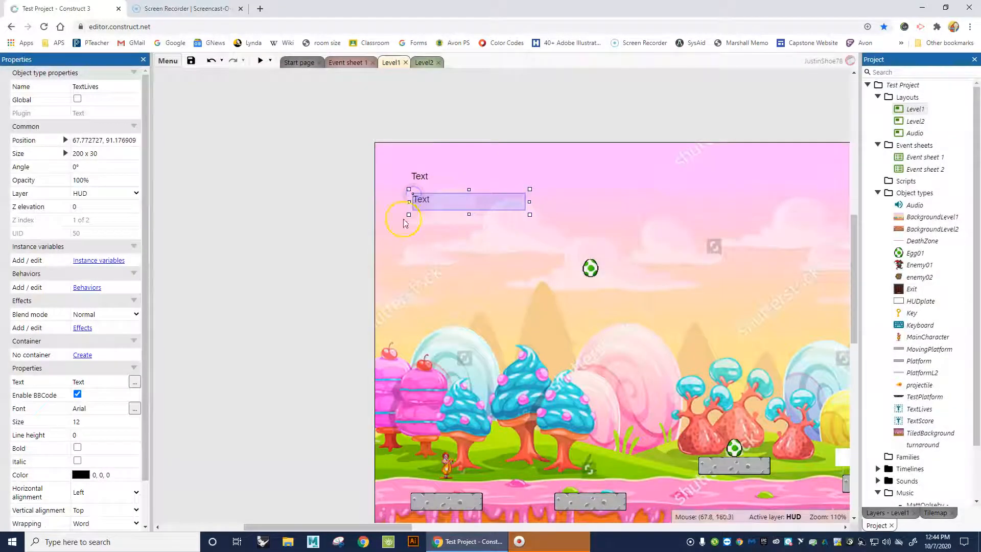
Align TextLives under the score text by setting its position to X 65 and Y 85.
click(421, 177)
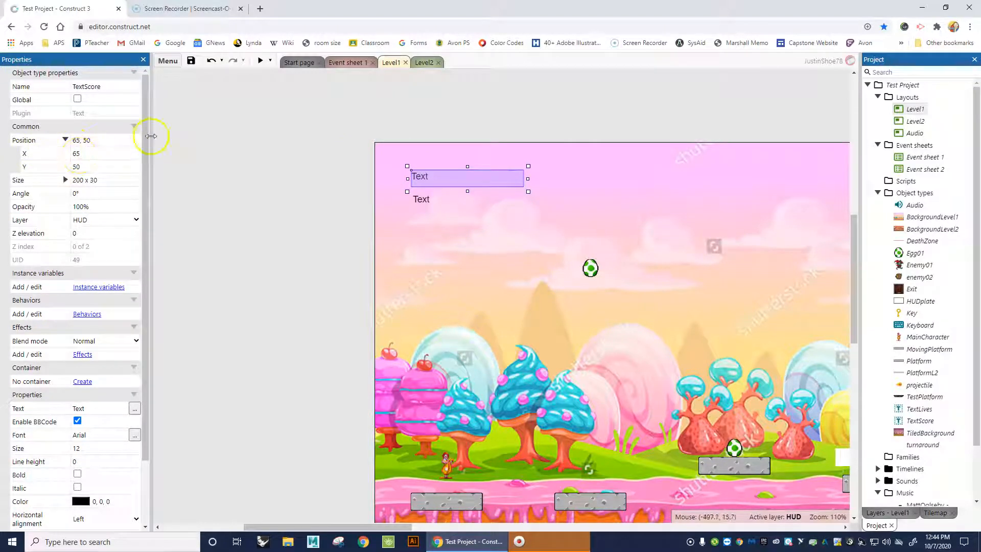
click(430, 201)
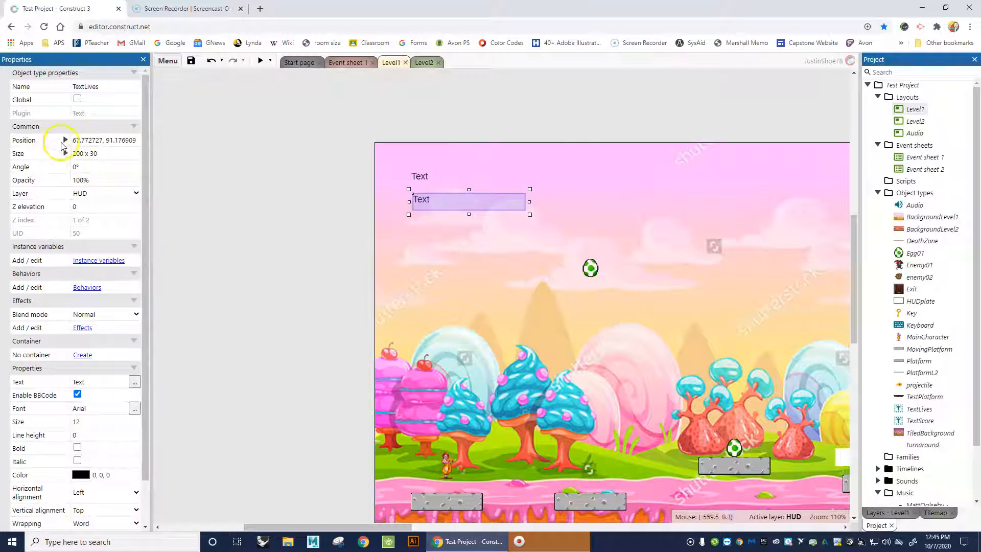
click(64, 142)
click(119, 153)
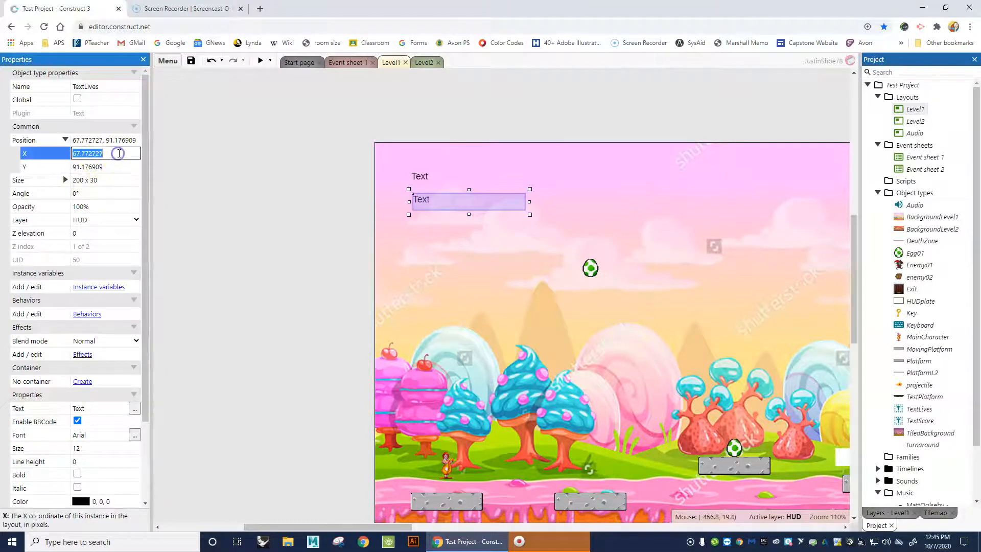
text(65)
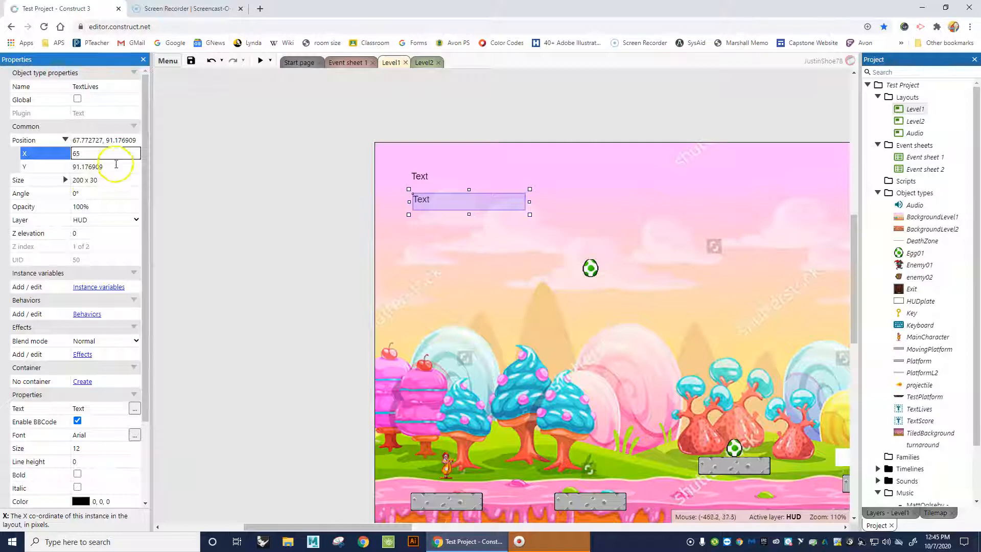
click(115, 167)
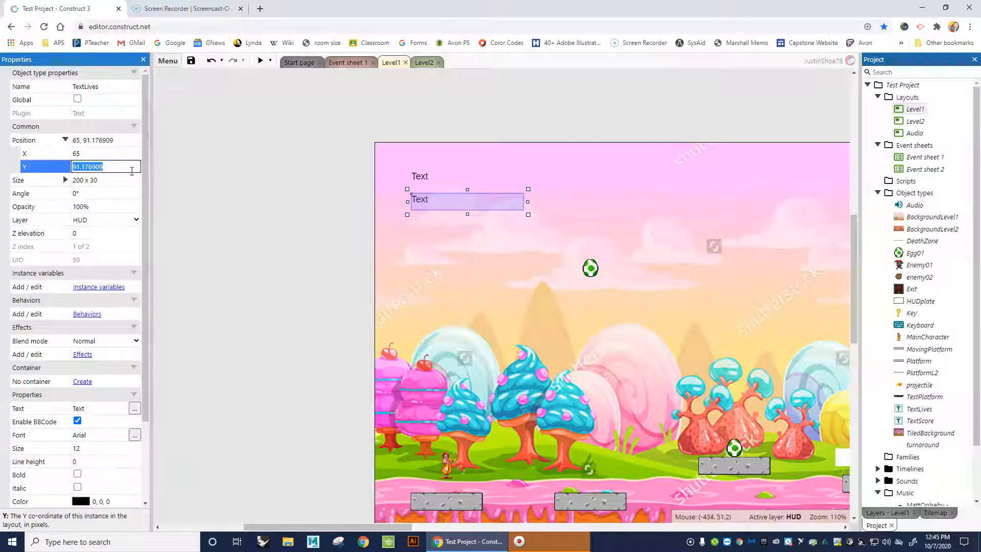
text(85)
key(Tab)
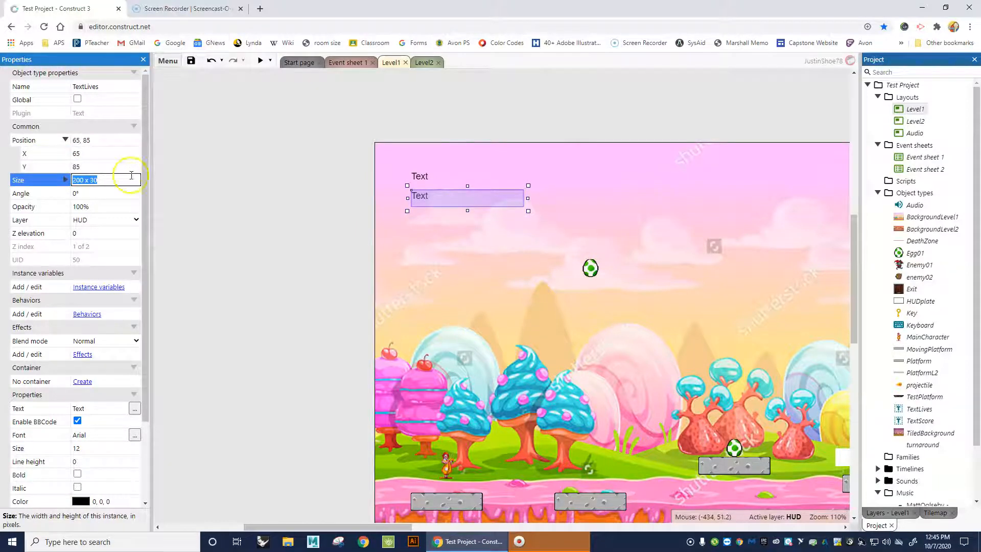
Add a System "Every tick" event to the System Events group in Event sheet 1.
click(230, 188)
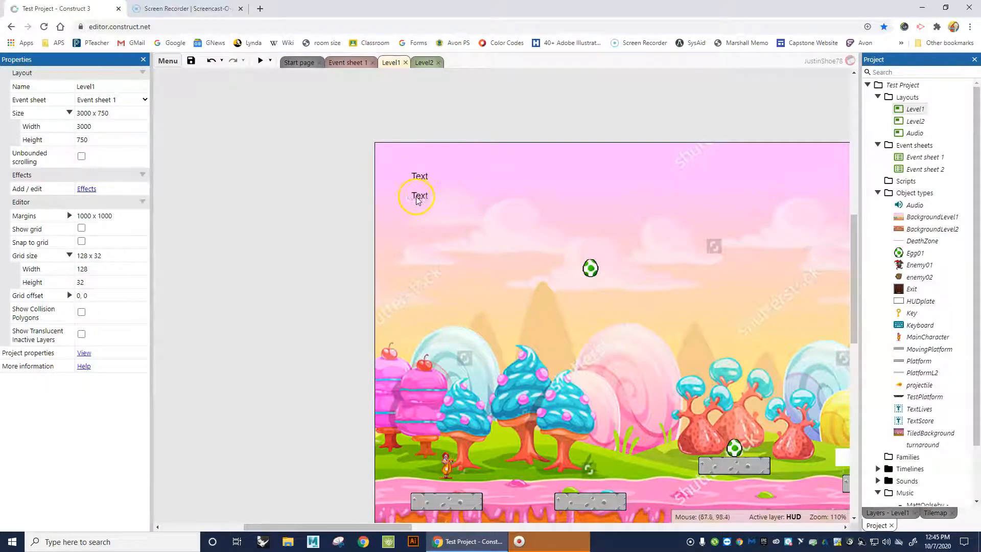
click(341, 63)
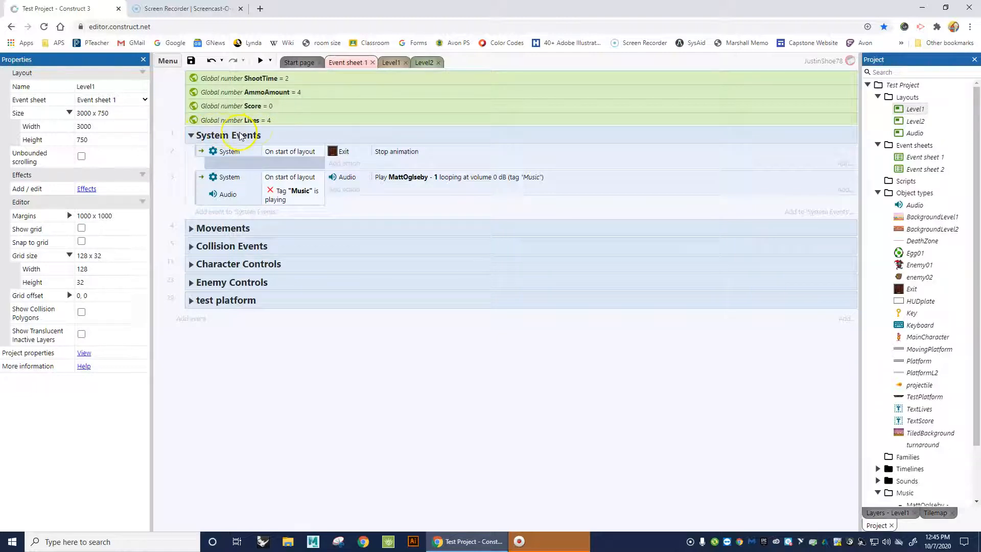
click(240, 216)
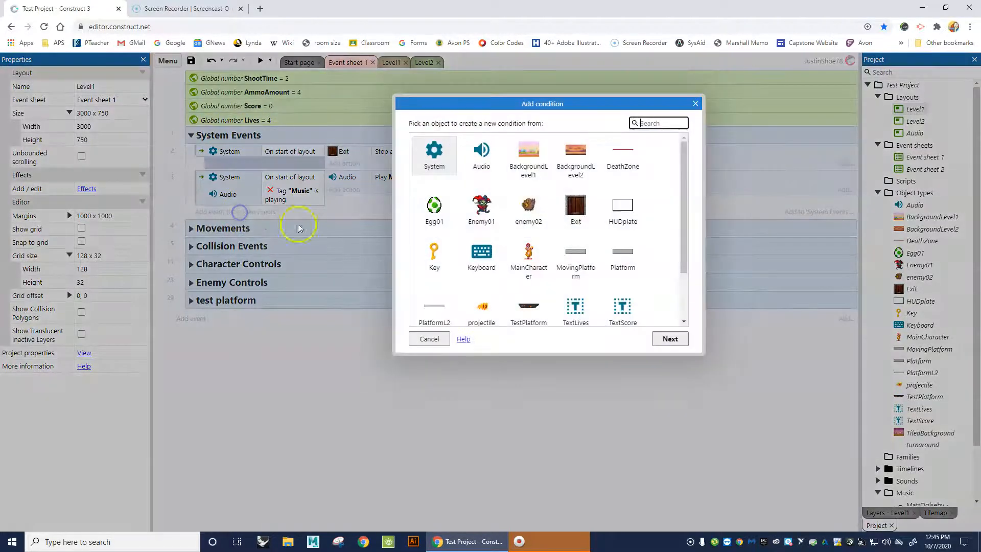
double_click(438, 154)
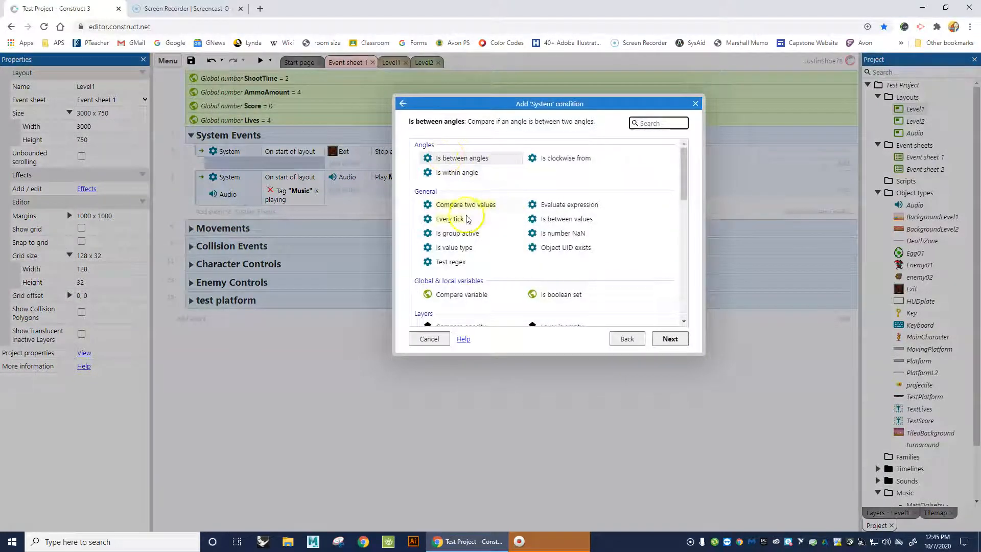
click(449, 220)
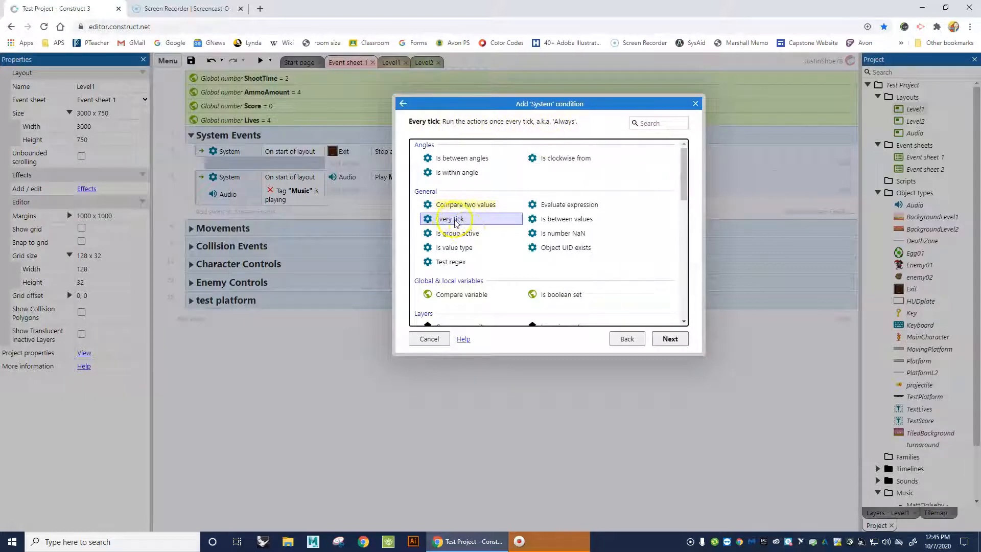
click(668, 340)
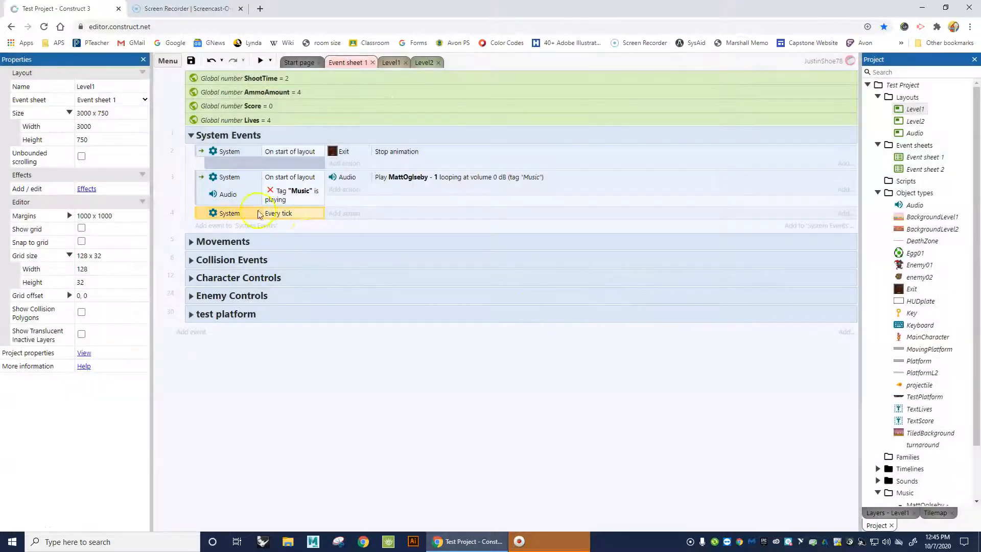
Give the Every tick event a TextScore "Set text" action with the text "Score: ".
click(339, 213)
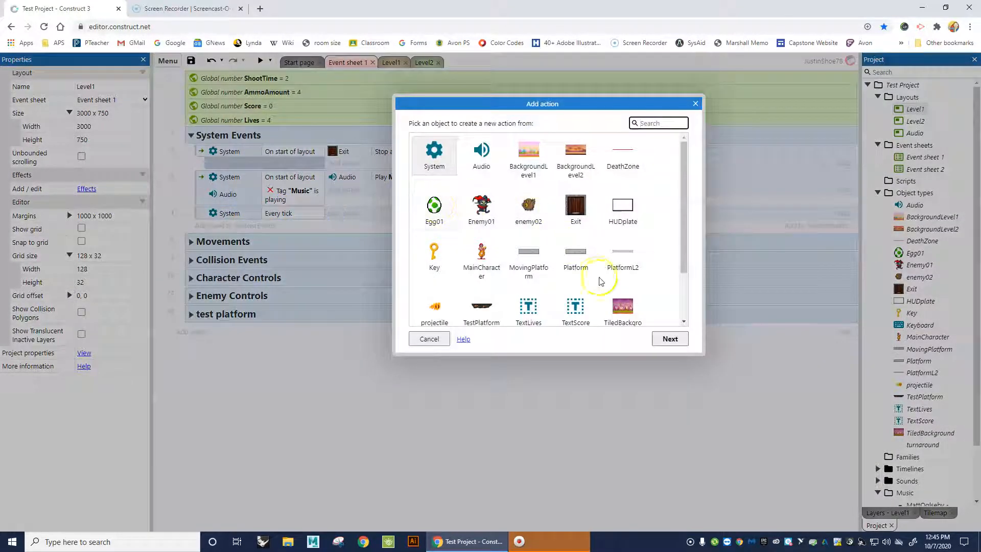
scroll(579, 251, down, 1)
click(575, 262)
double_click(575, 261)
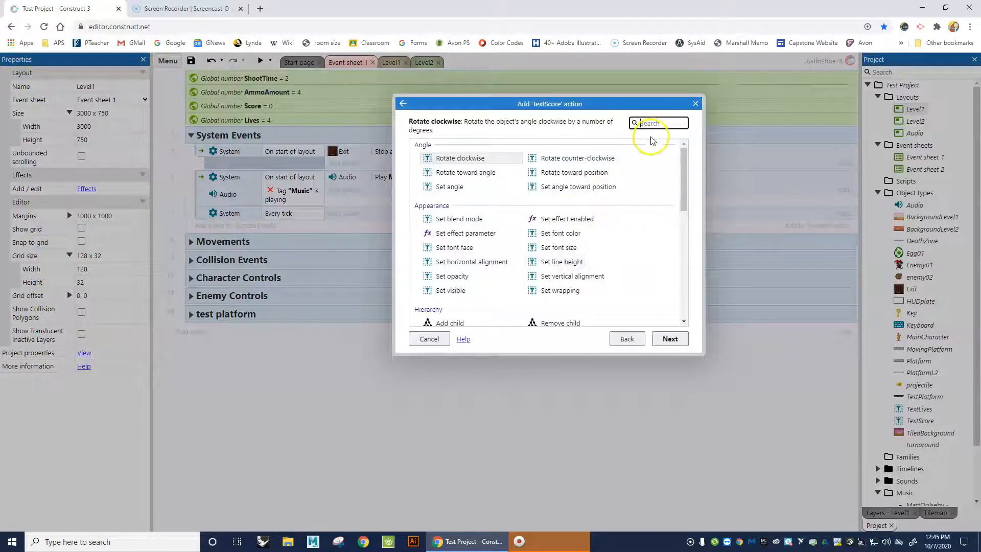
text(set text)
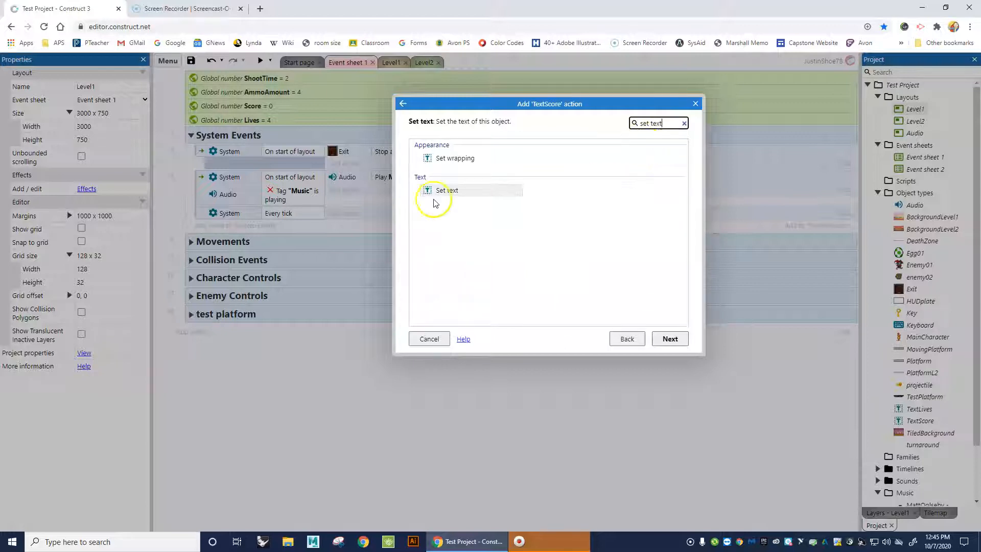
double_click(449, 190)
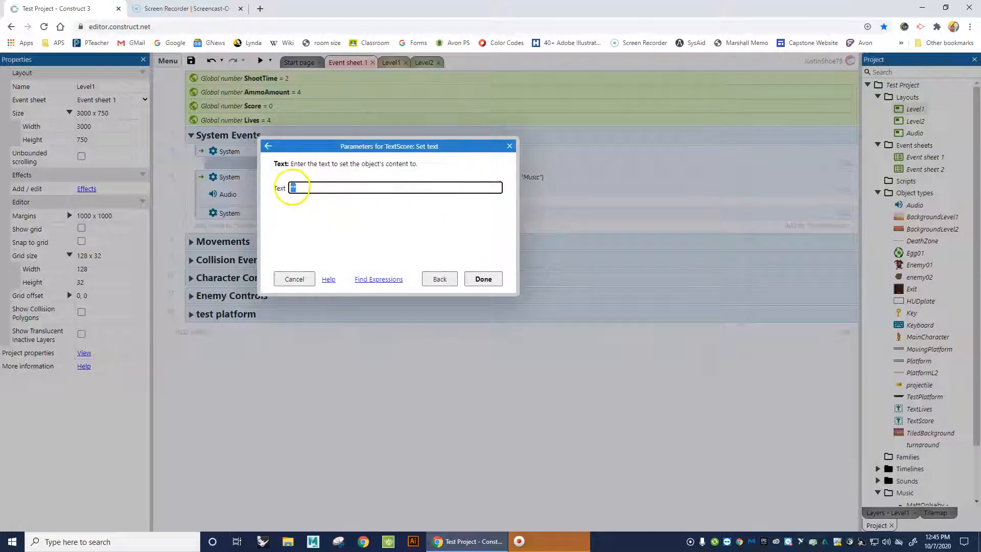
click(294, 188)
click(297, 187)
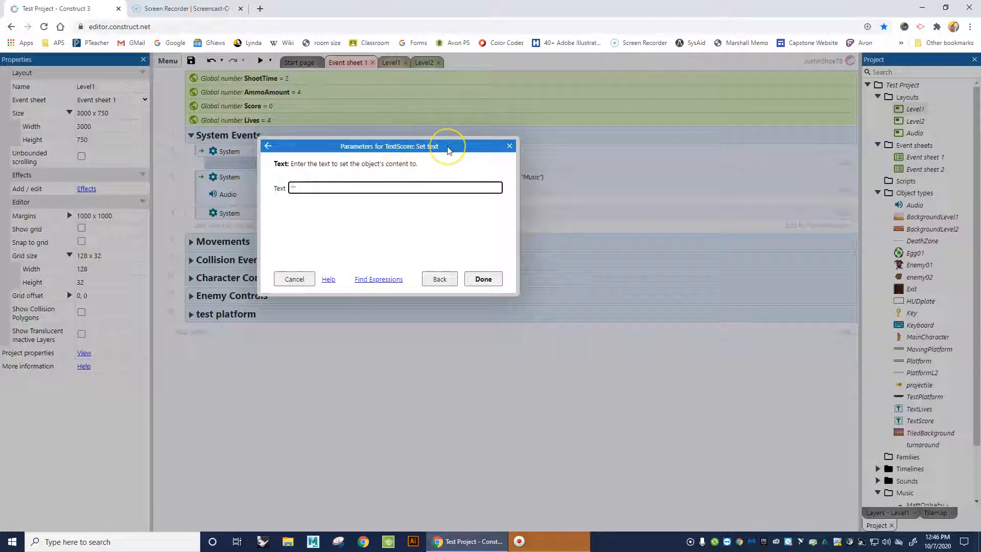
text(Sco)
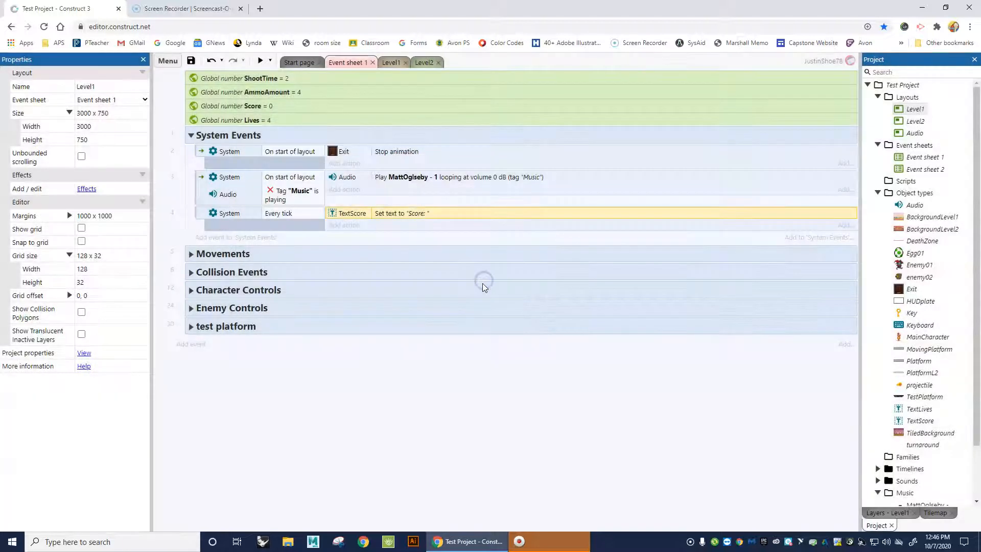
Add a TextLives "Set text" action with the text "Lives: " to the Every tick event and preview the game.
click(351, 226)
click(534, 312)
click(534, 312)
click(656, 123)
text(s)
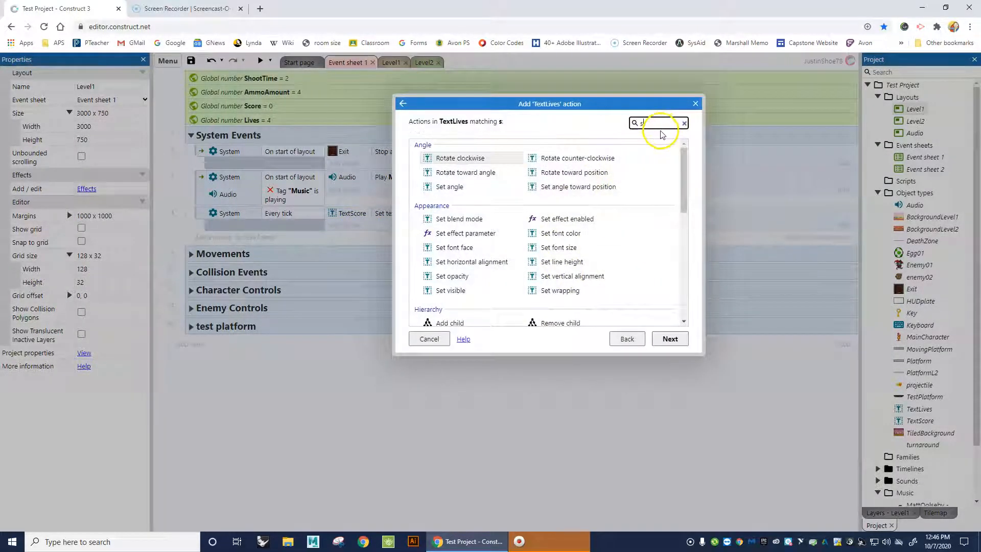
text(et tex)
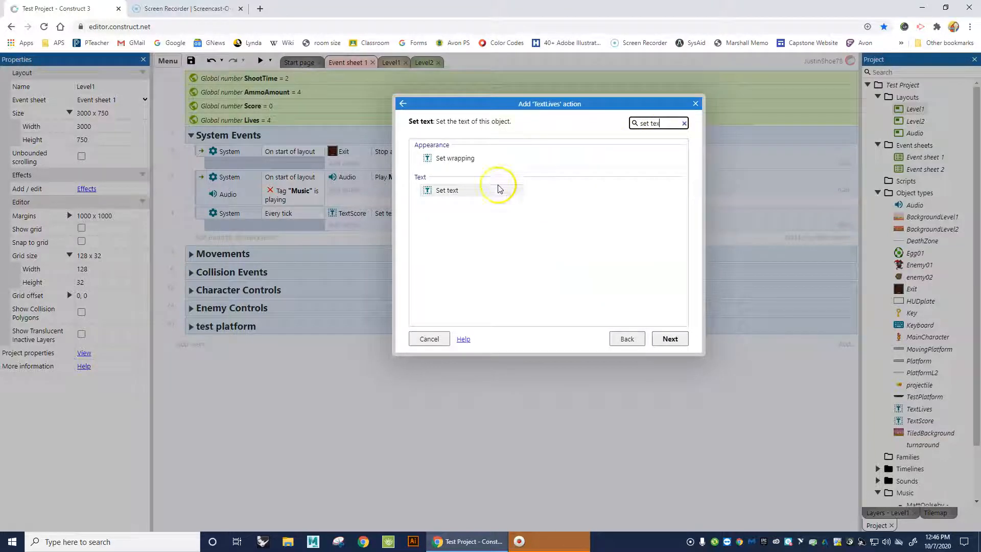
double_click(444, 190)
click(305, 191)
click(292, 187)
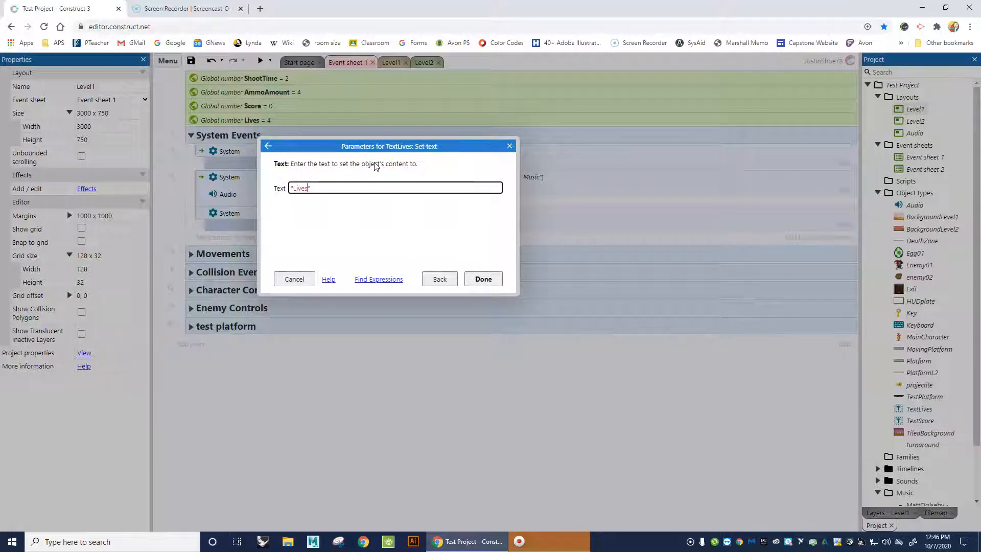
text(Lives:)
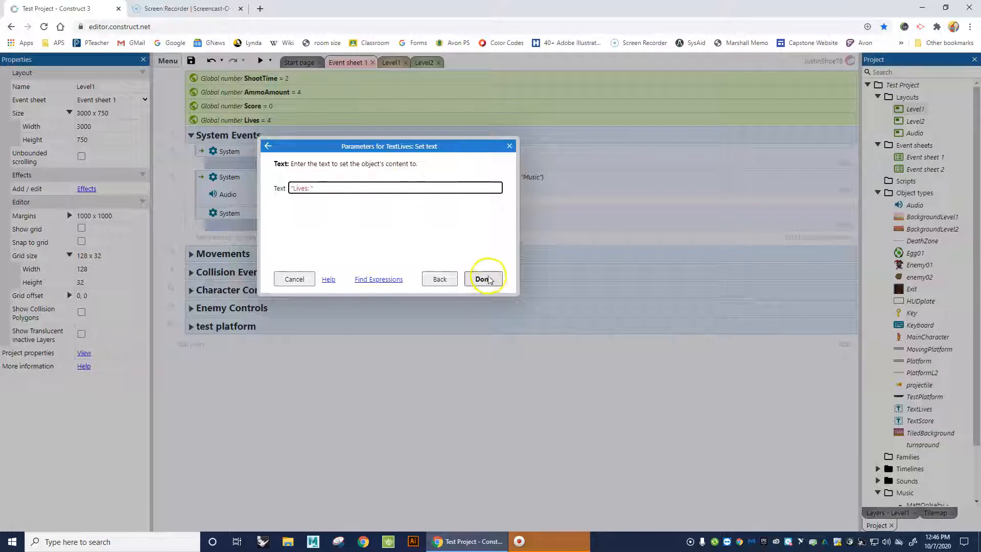
click(483, 279)
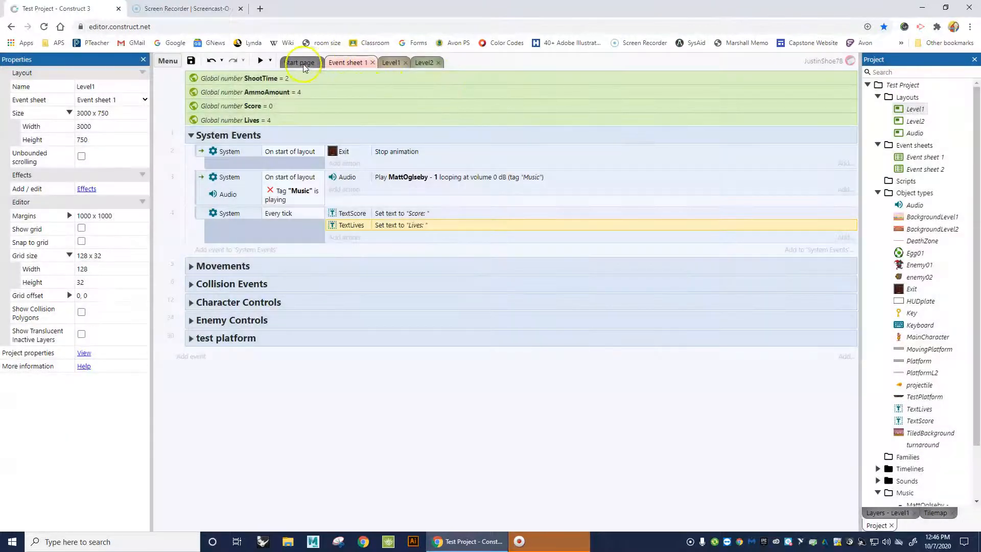
click(260, 60)
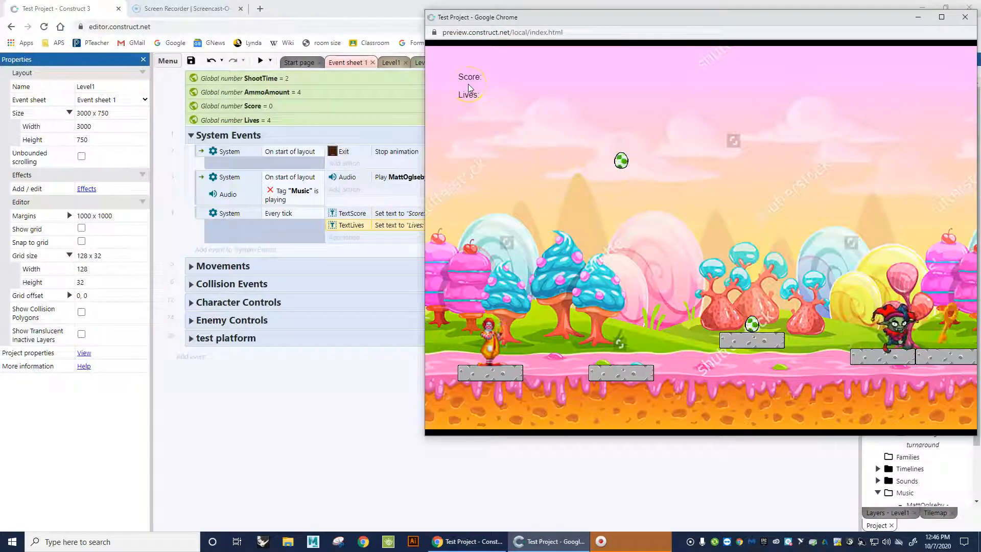
click(964, 17)
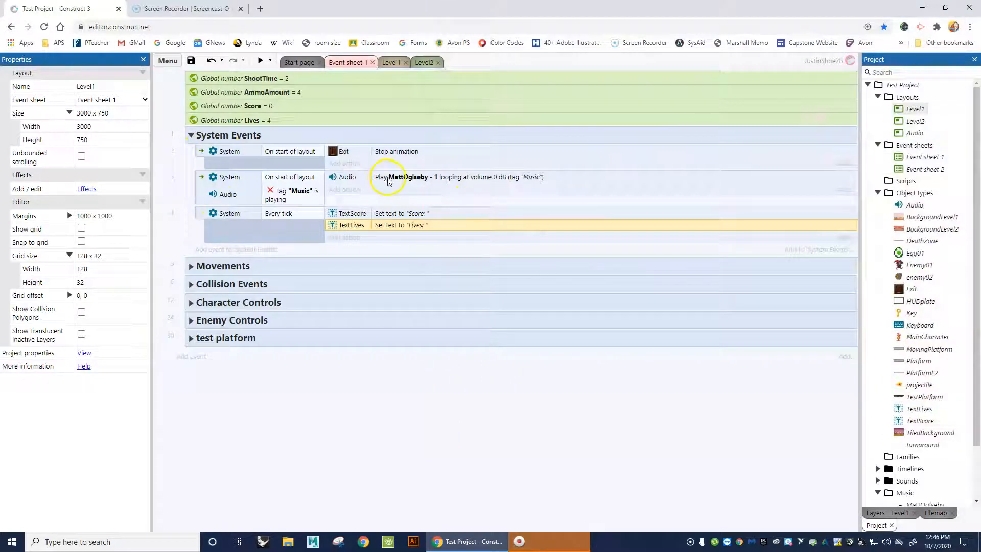
Disable the "On start of layout" condition of the music event and preview the game.
right_click(266, 183)
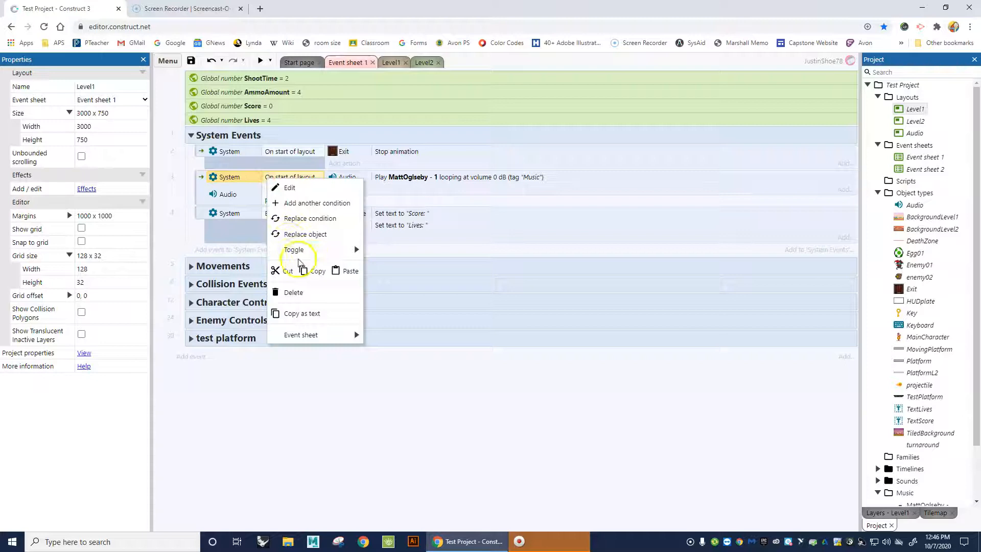
mouse_move(313, 249)
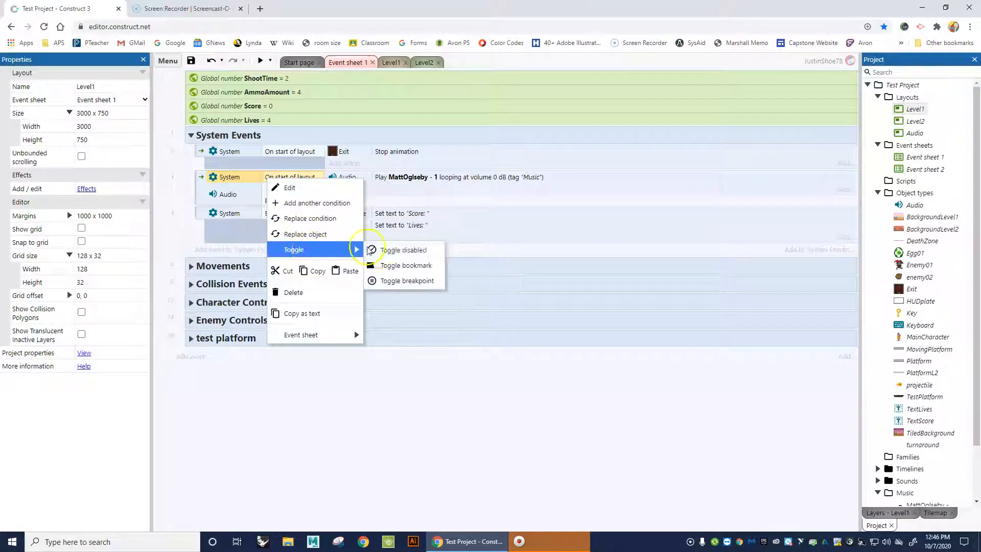
click(395, 250)
click(332, 382)
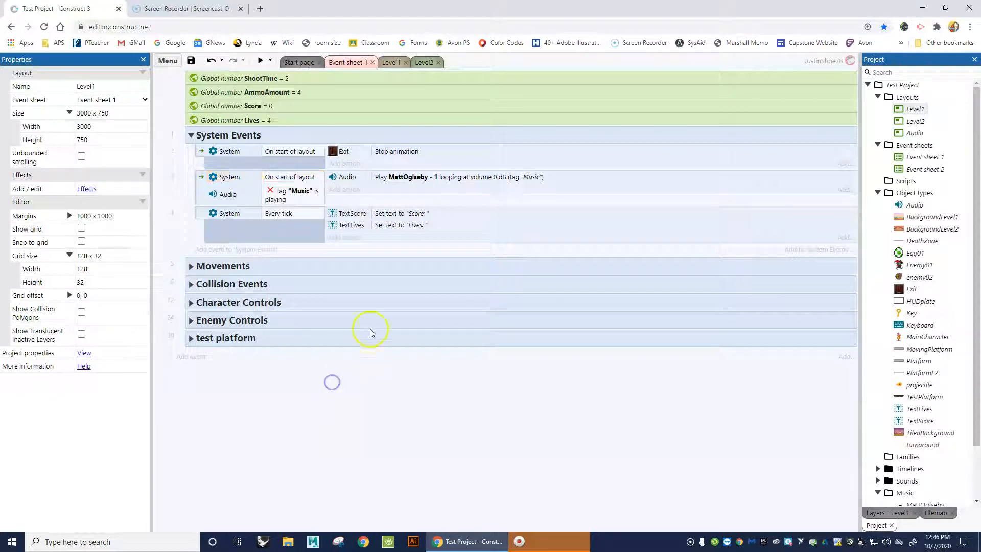
click(261, 61)
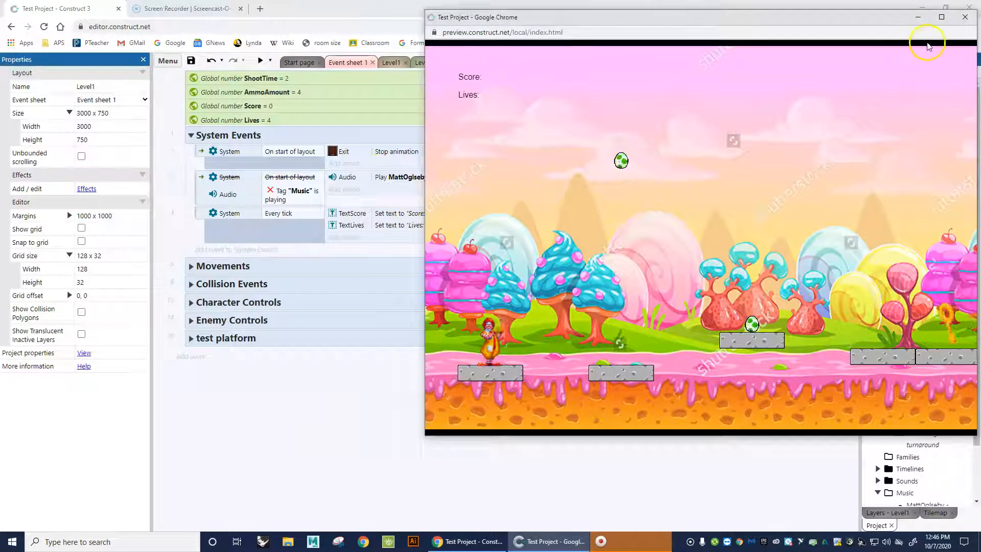
click(965, 17)
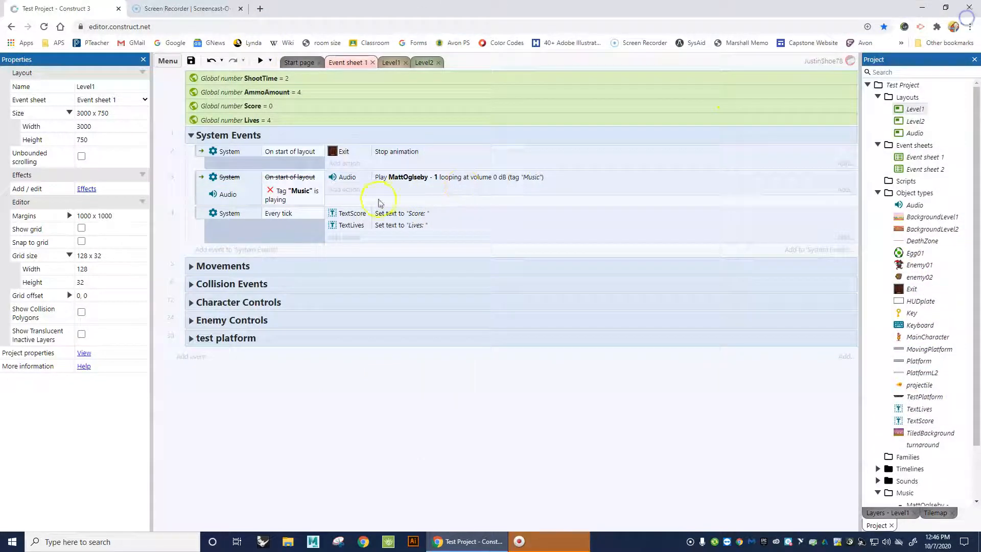
Disable the music event's Audio tag "Music" is playing condition and its Play MattOglseby action.
right_click(276, 193)
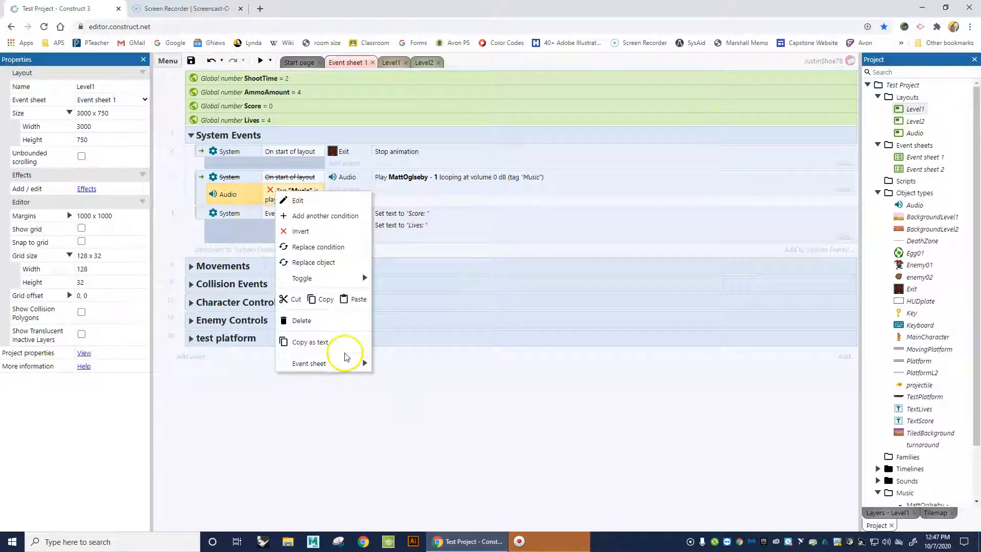
mouse_move(327, 278)
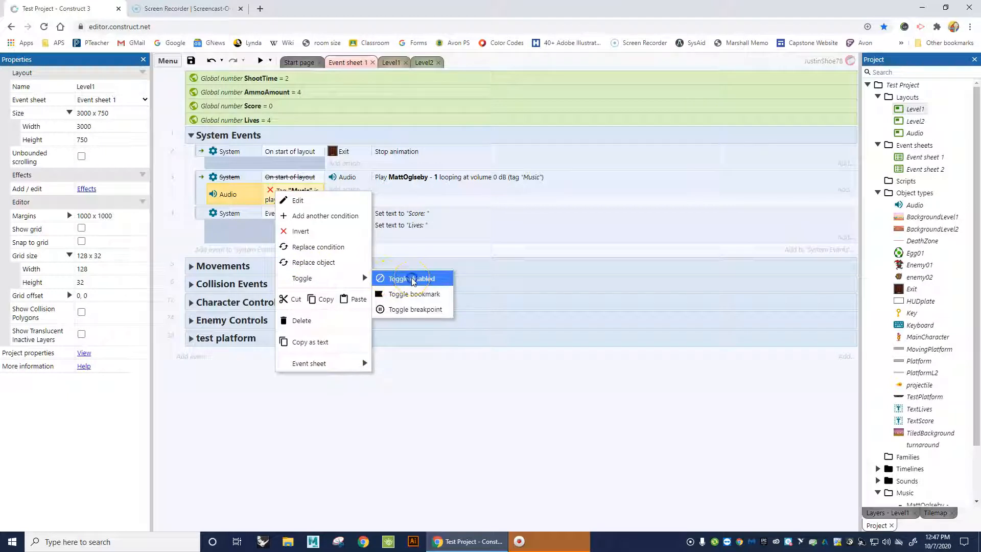
click(412, 279)
click(422, 178)
right_click(421, 177)
mouse_move(465, 281)
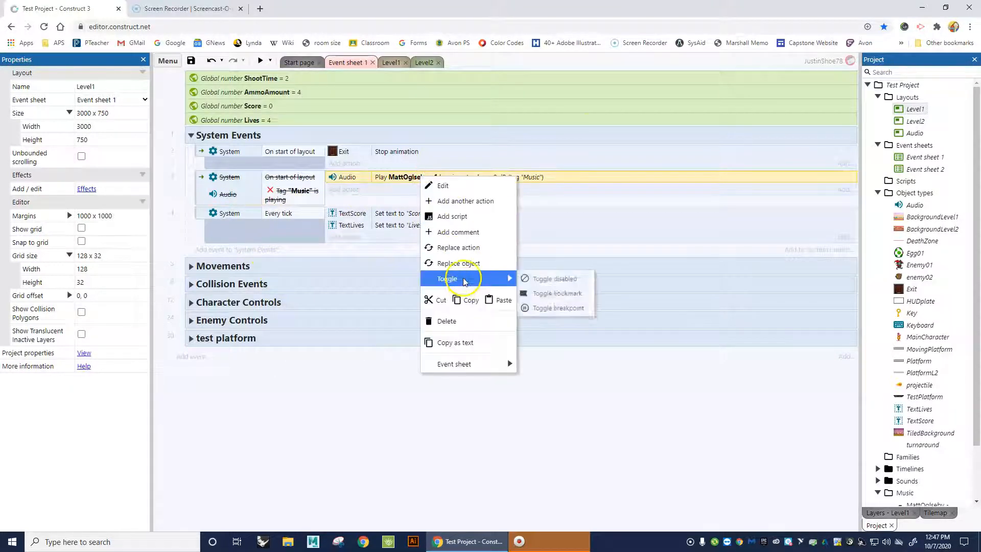
click(553, 279)
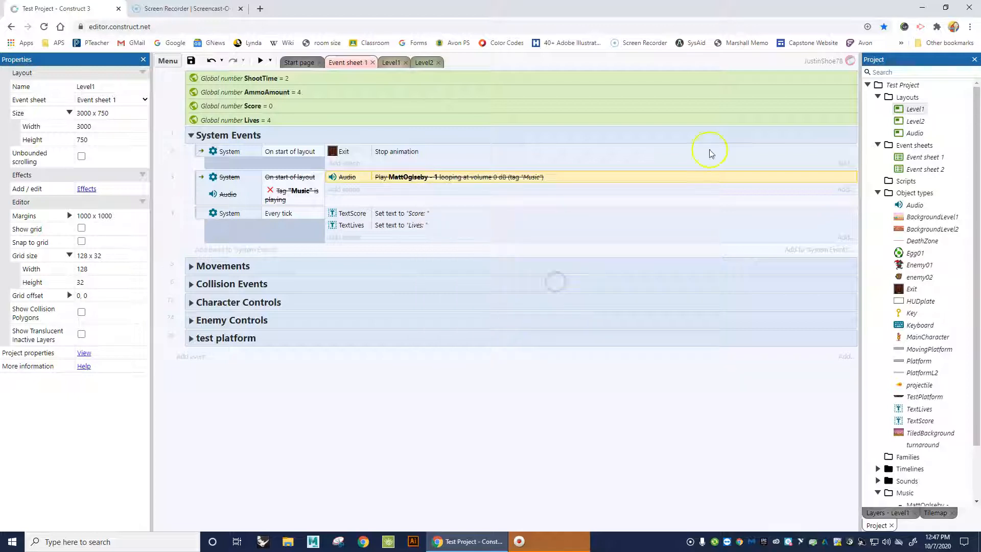
Run a preview of the game to check the Score and Lives labels, then close the preview window.
click(259, 60)
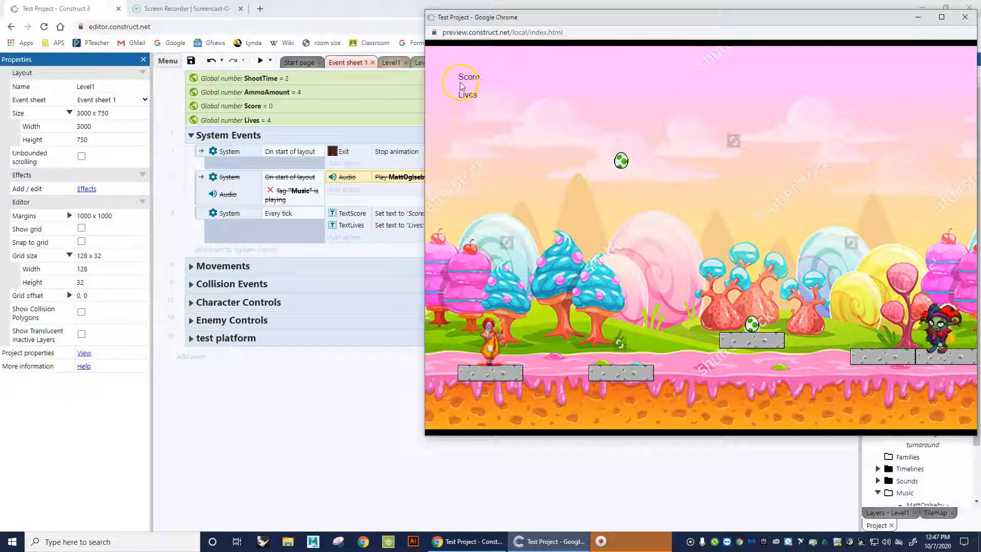
click(728, 22)
drag(727, 22, 637, 56)
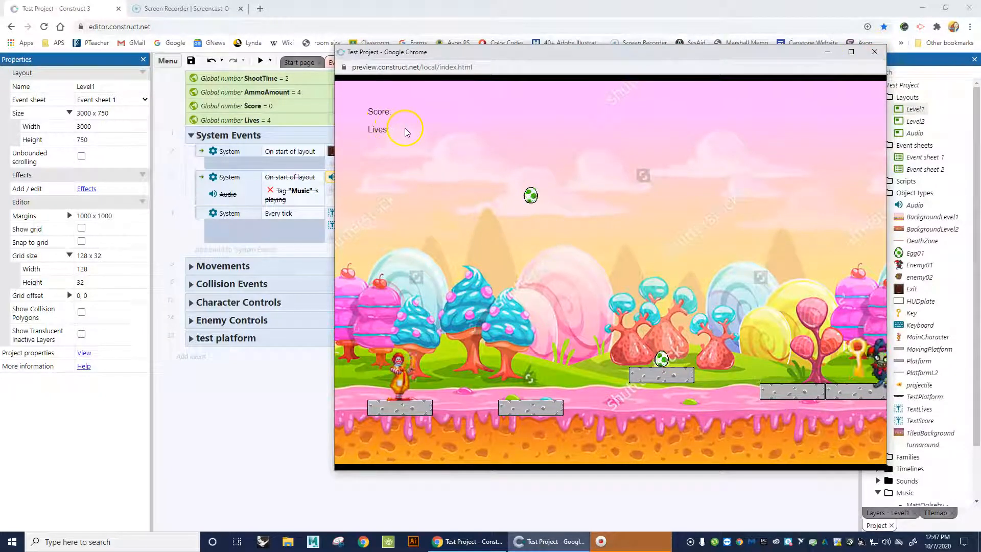
click(873, 55)
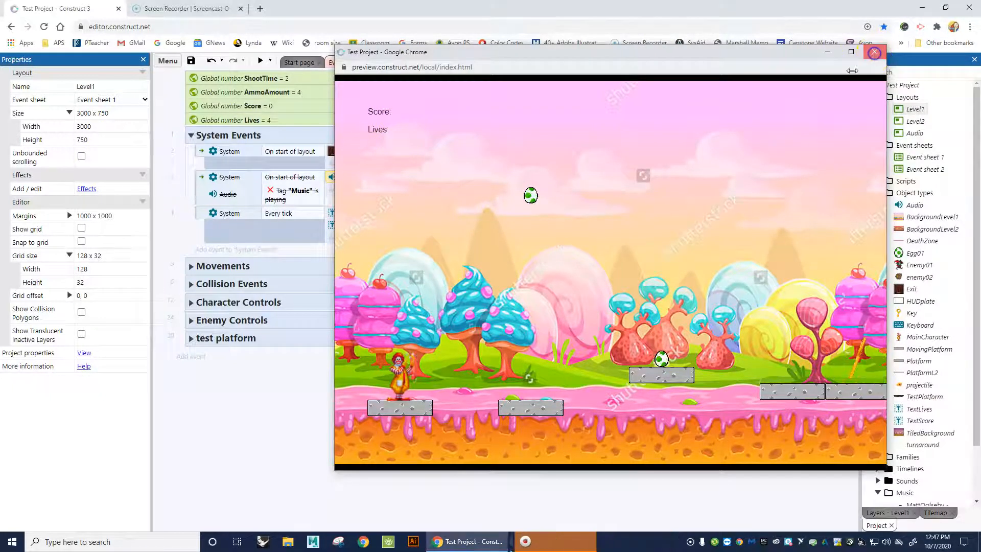
Change the TextScore "Set text" expression in the Every tick event to "Score: "&Score and briefly preview the game.
double_click(408, 217)
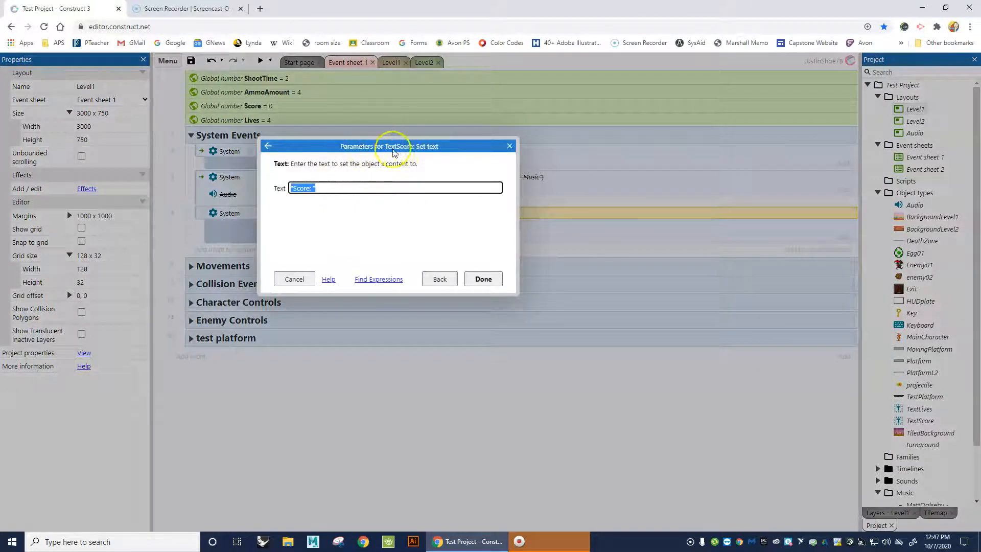
click(345, 189)
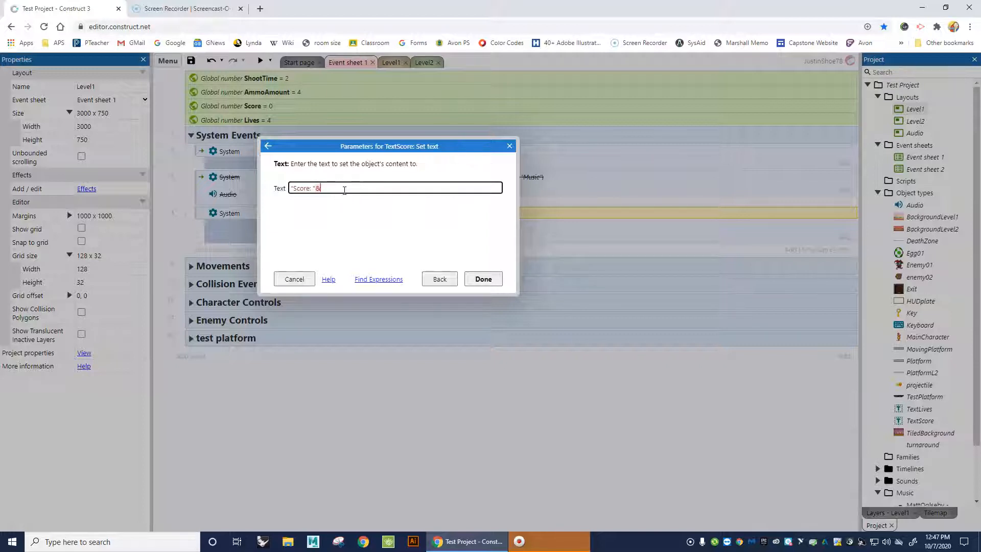
click(290, 188)
text(Scor)
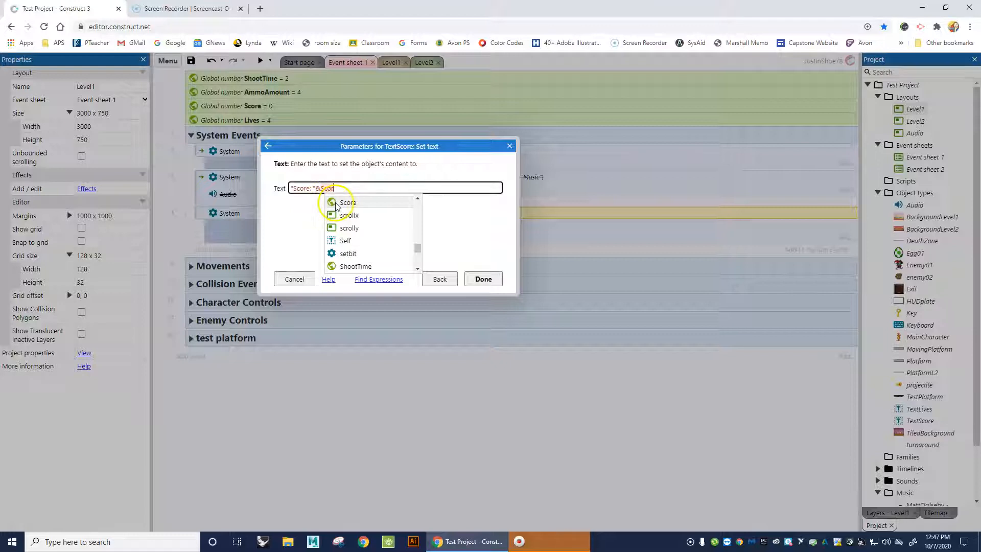
click(335, 204)
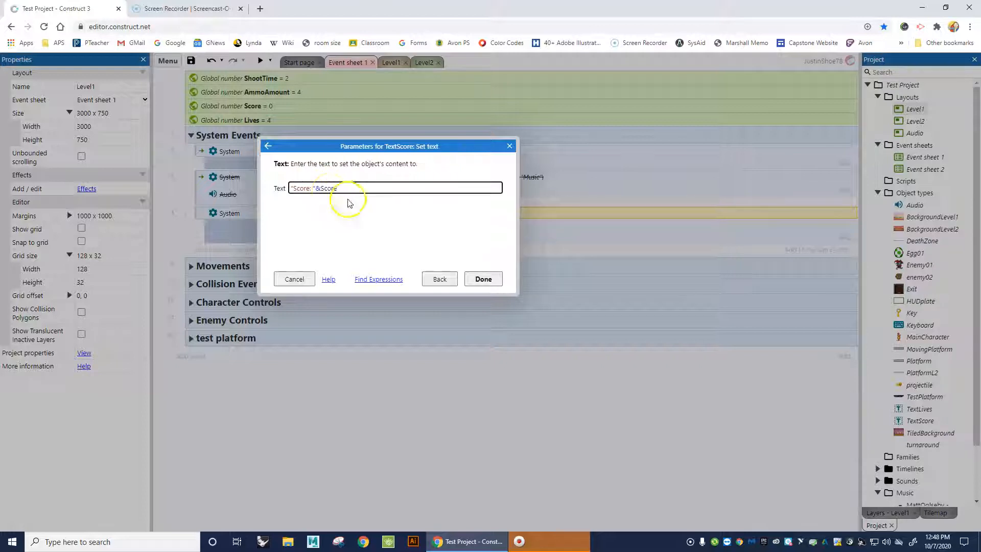
click(483, 279)
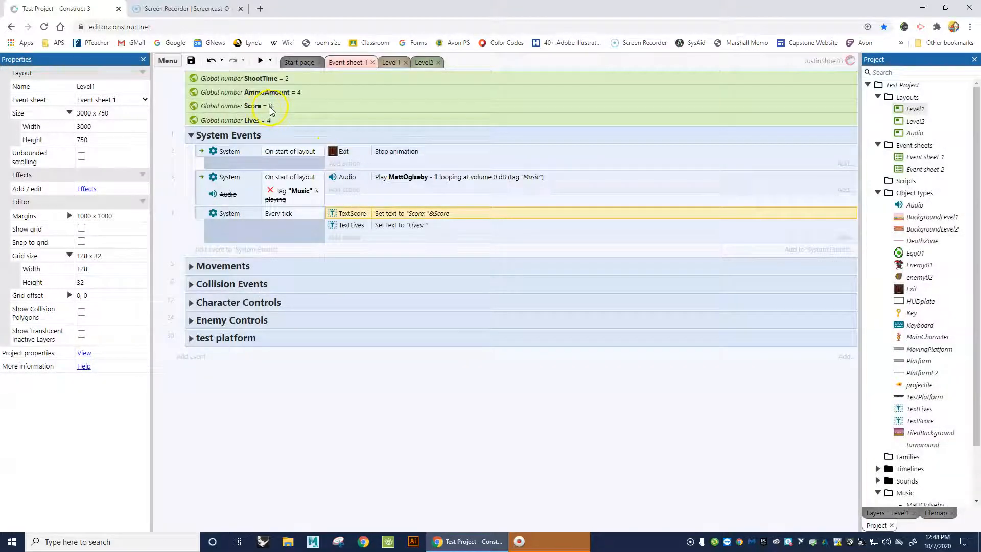
click(260, 61)
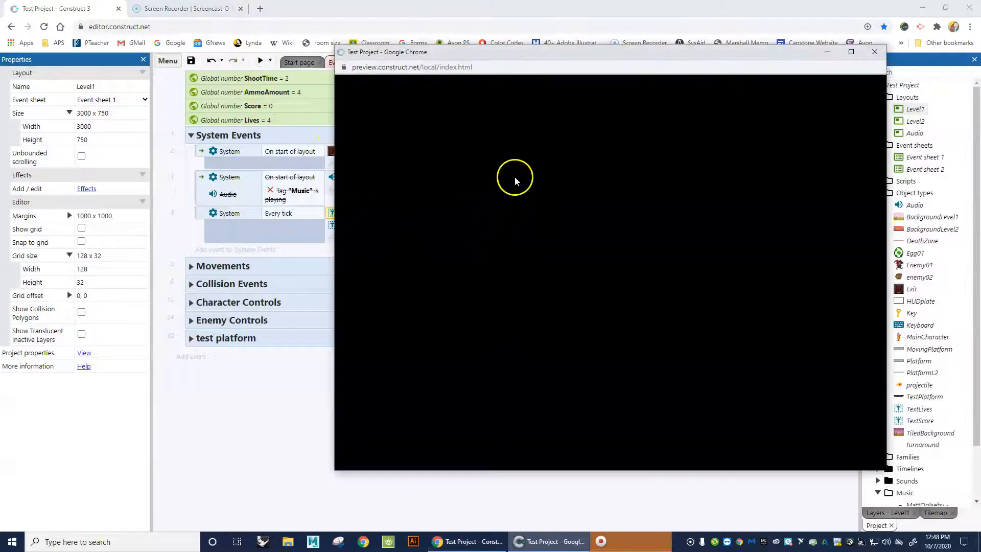
click(874, 51)
Change the TextLives "Set text" expression in the Every tick event to "Lives: "&Lives.
double_click(394, 226)
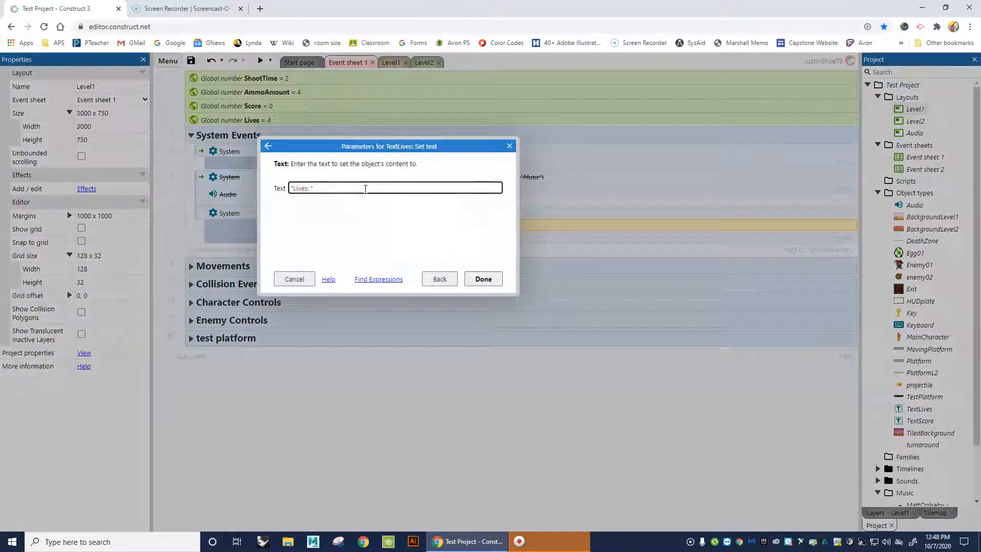
text(Liv)
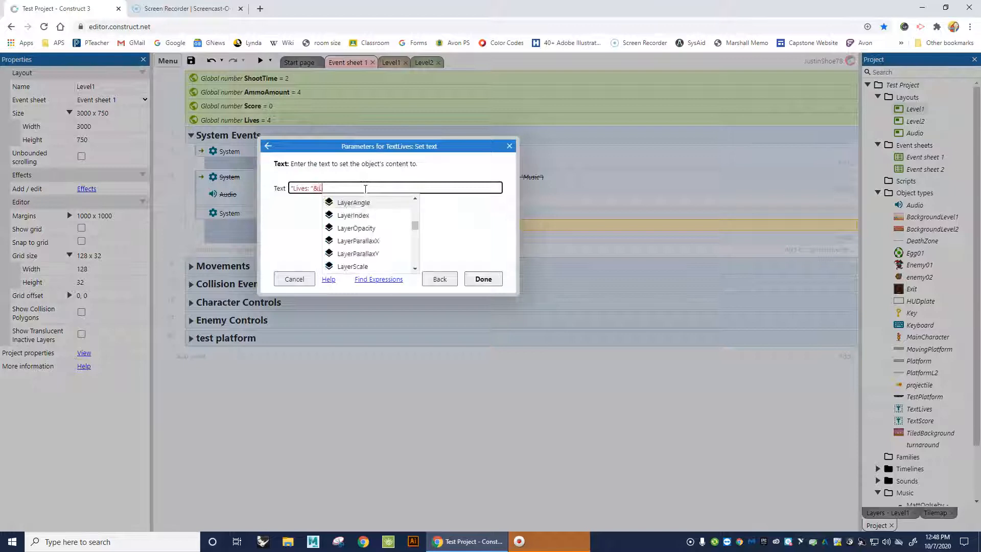
click(342, 202)
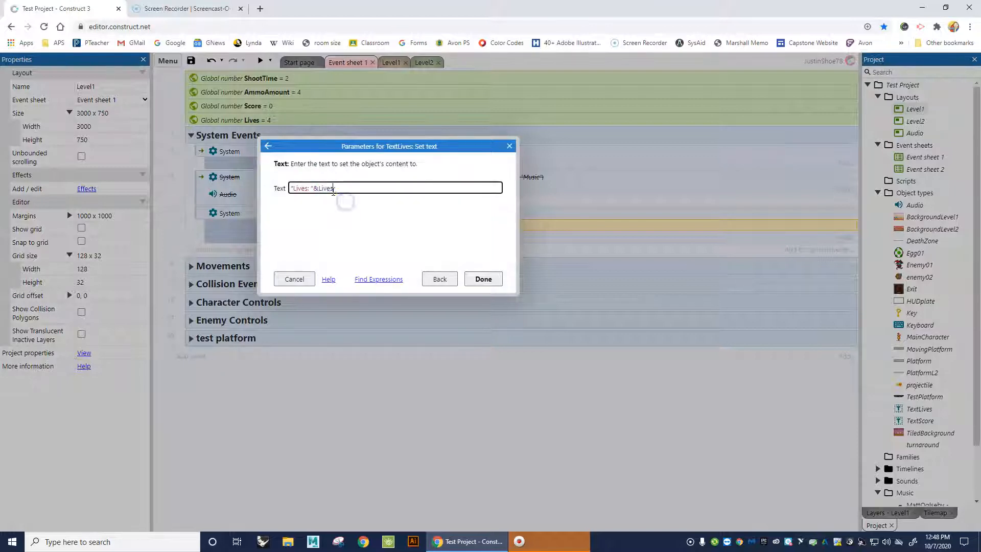
click(481, 280)
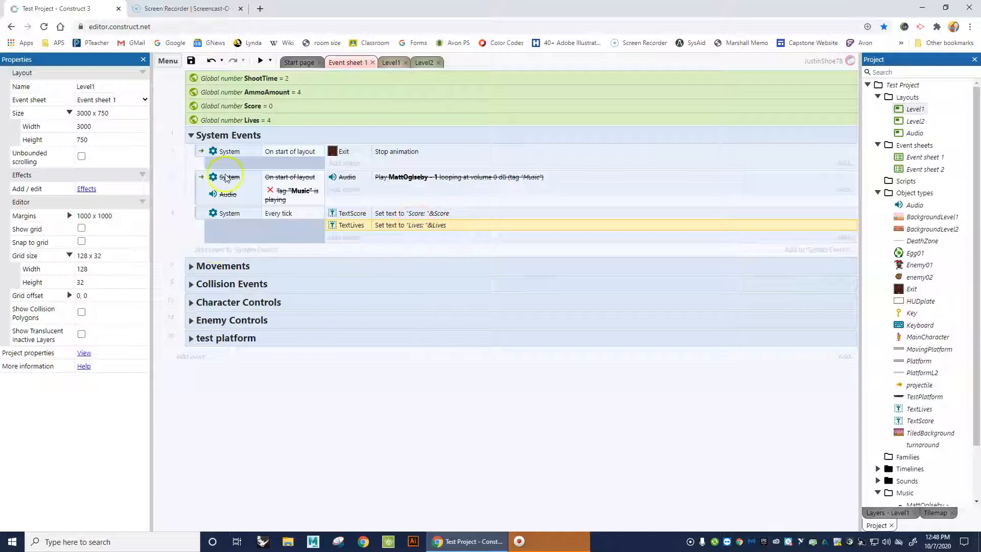
Add a System action that subtracts 1 from Lives to the main character's collision event with Enemy01 in the Collision Events group.
click(189, 135)
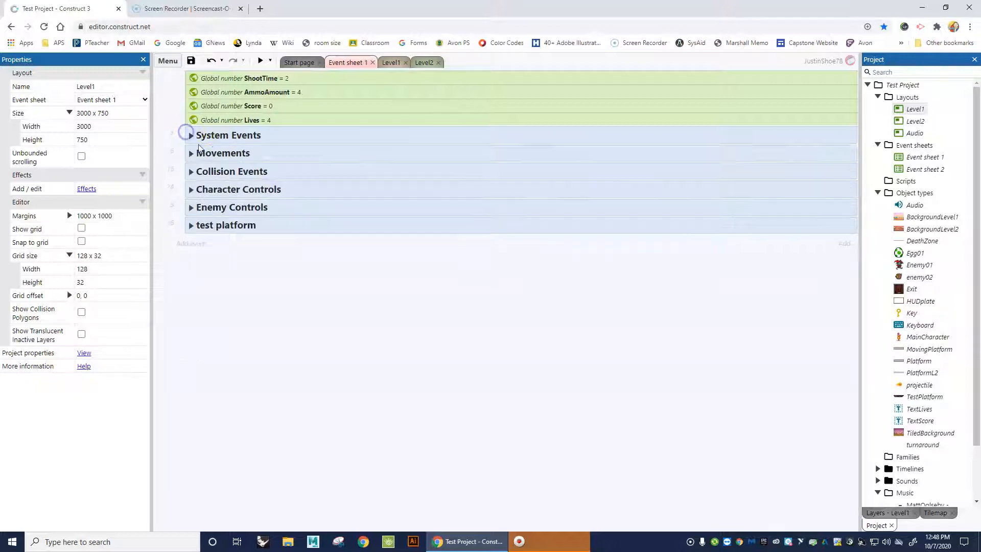
click(190, 170)
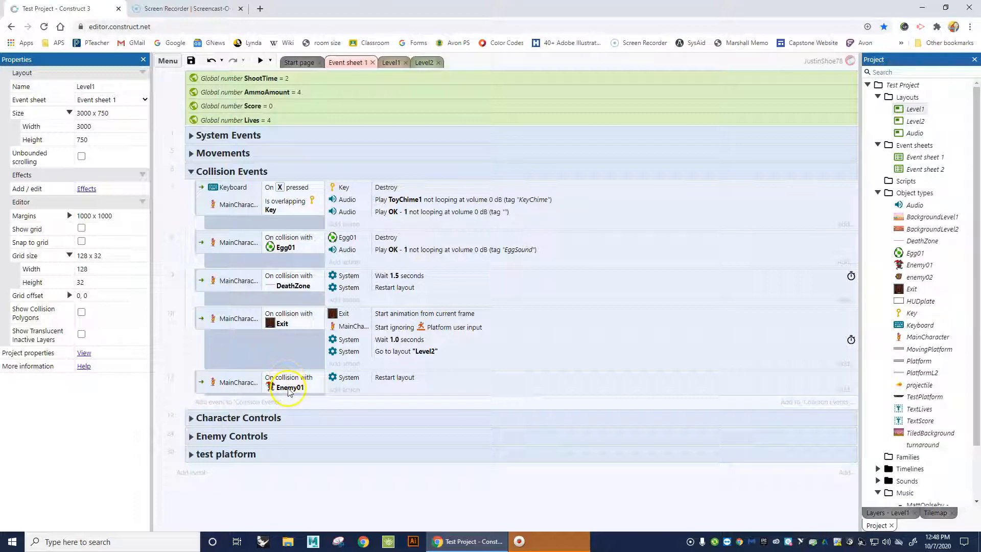
click(344, 389)
double_click(411, 219)
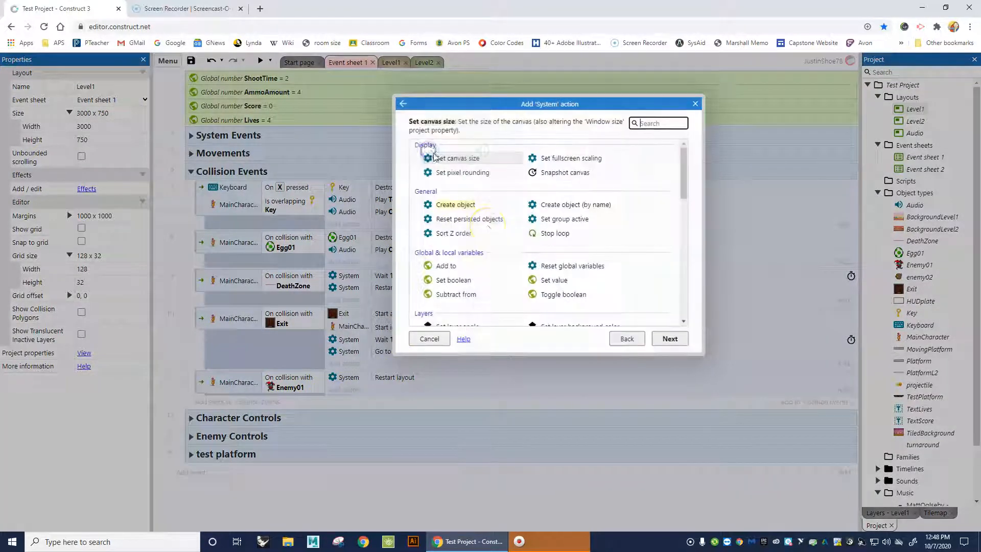
double_click(470, 297)
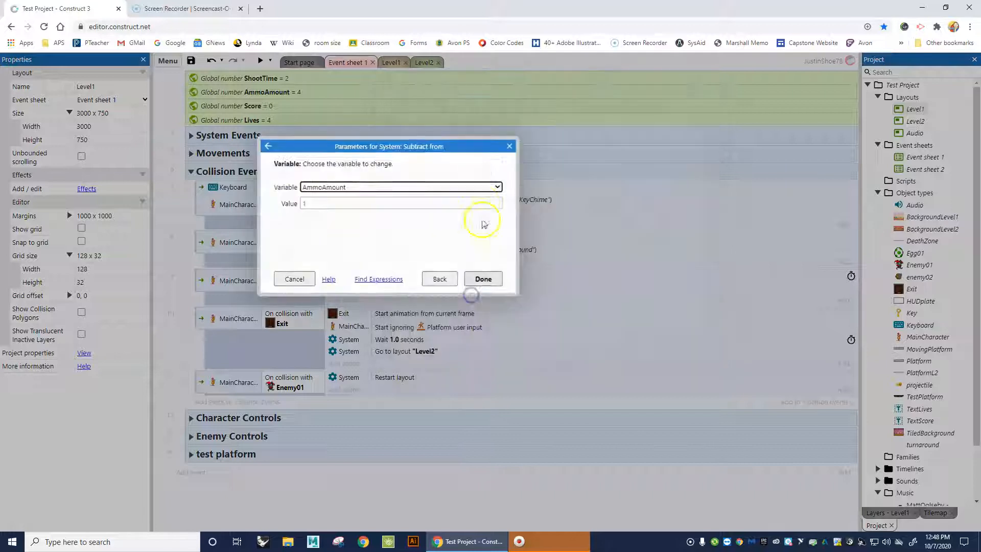
click(415, 186)
click(311, 207)
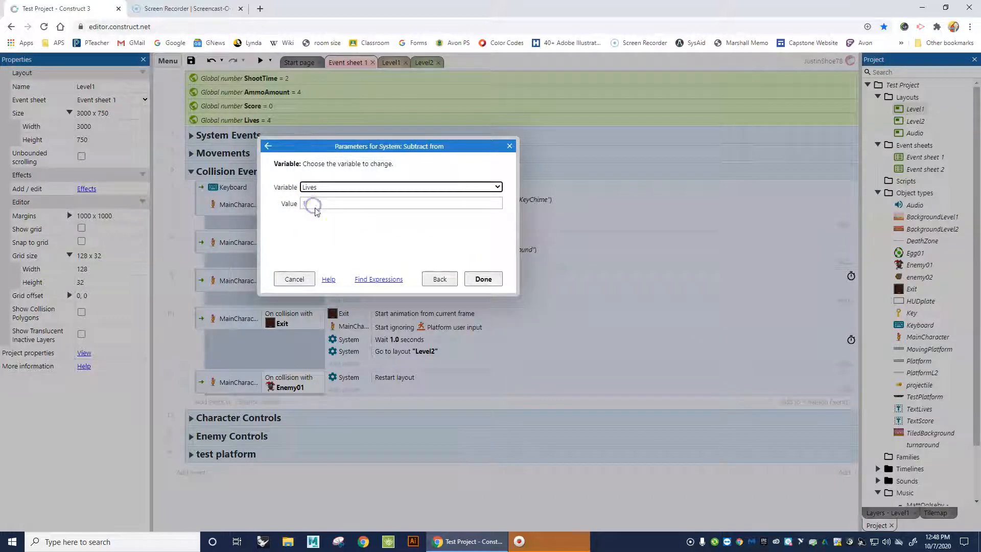
click(485, 280)
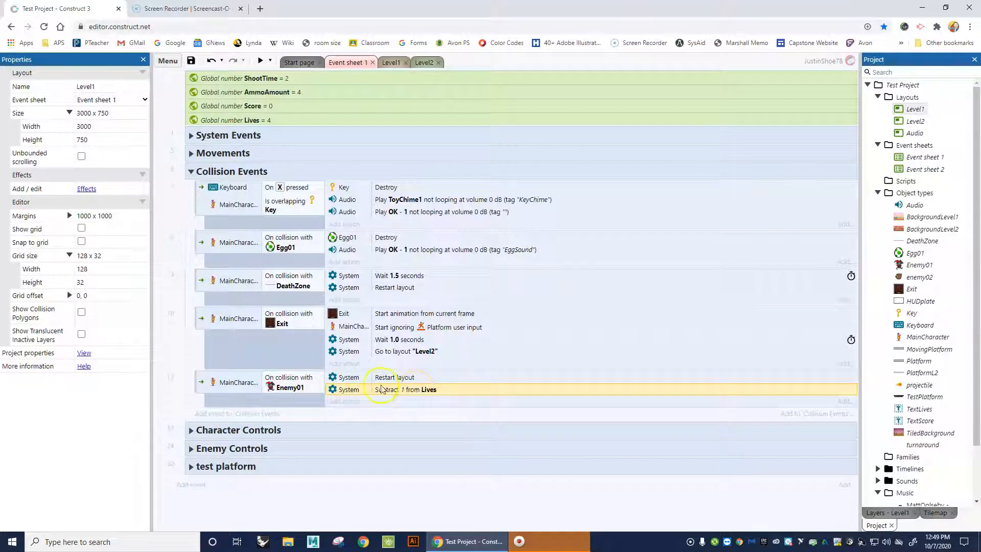
In the Level1 layout, move MainCharacter to directly above the egg platform near Enemy01, at about 642, 493.
click(390, 62)
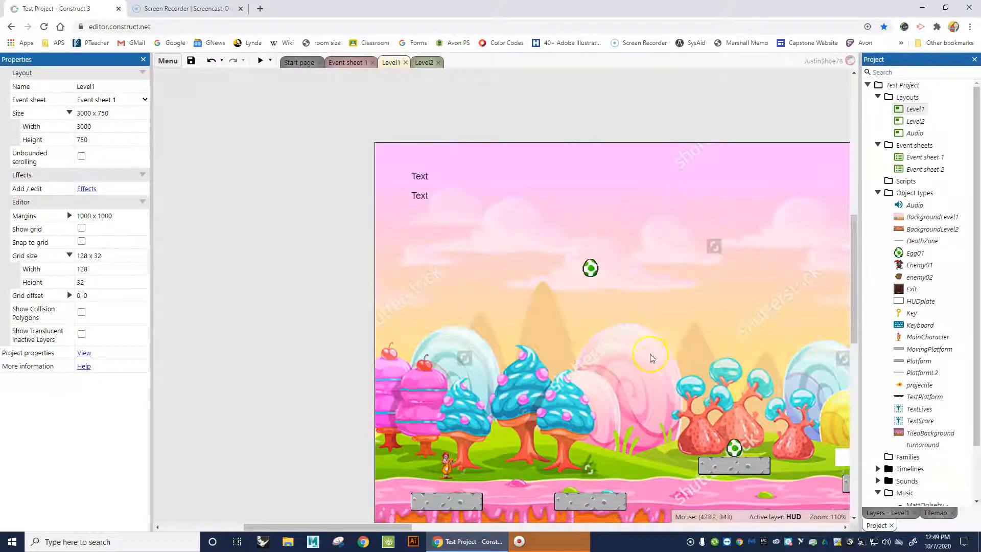
scroll(666, 405, down, 5)
scroll(666, 404, up, 5)
drag(447, 311, 736, 262)
drag(424, 526, 493, 526)
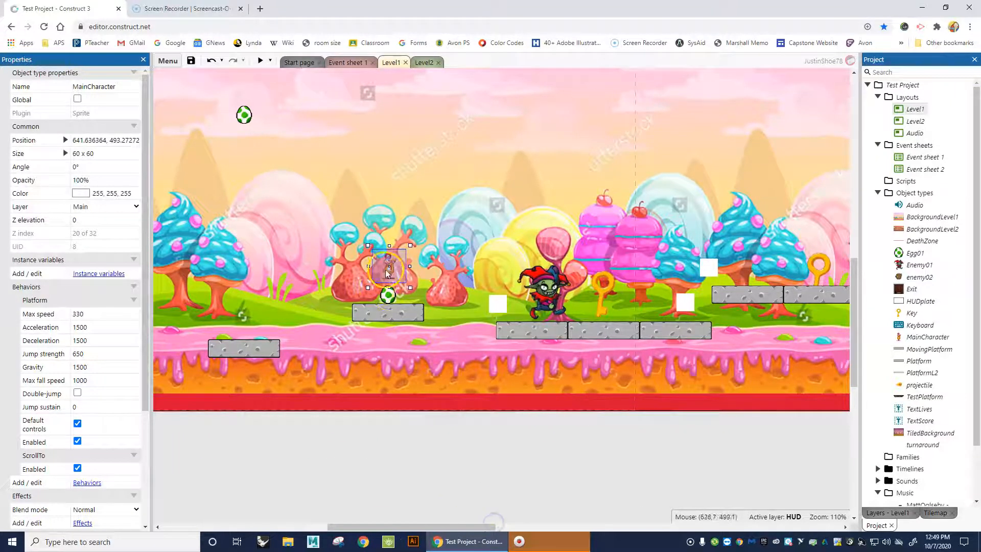
Preview the game and run the character into Enemy01 twice to check the Lives display, then close the preview.
click(259, 61)
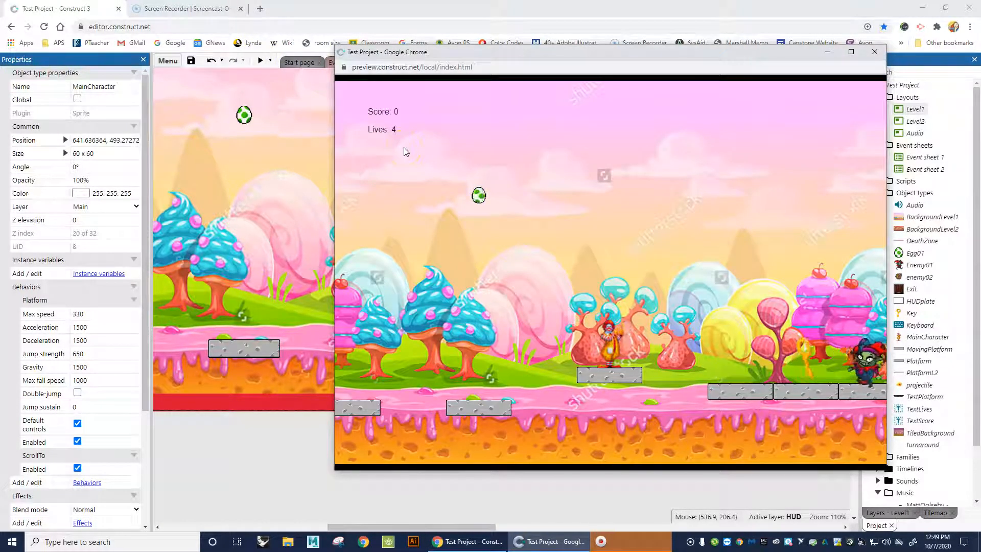
key(Right)
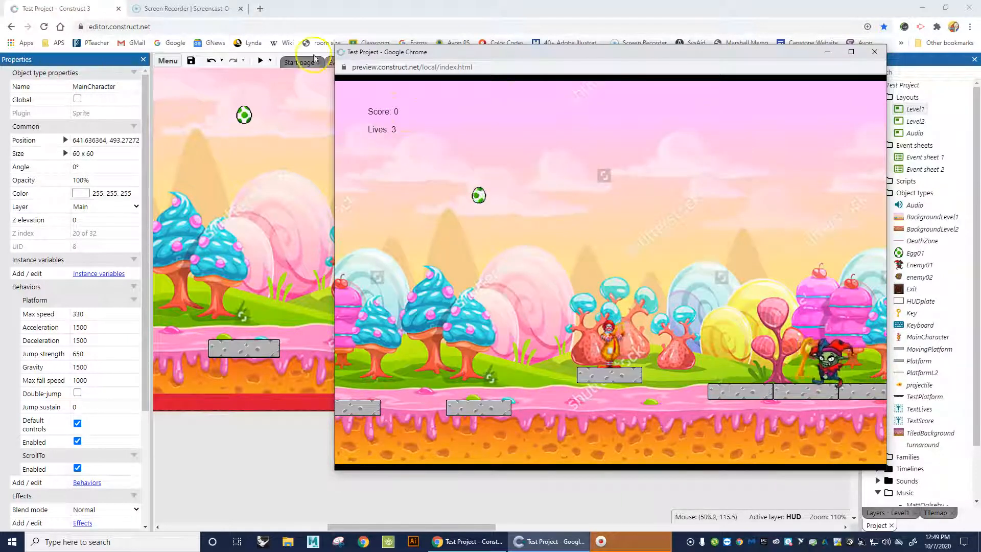
key(Right)
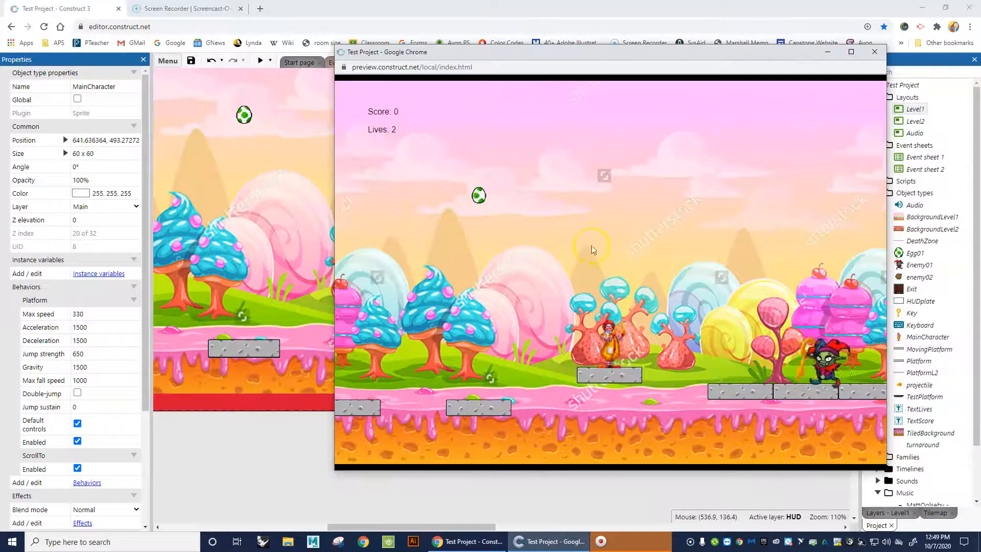
click(874, 51)
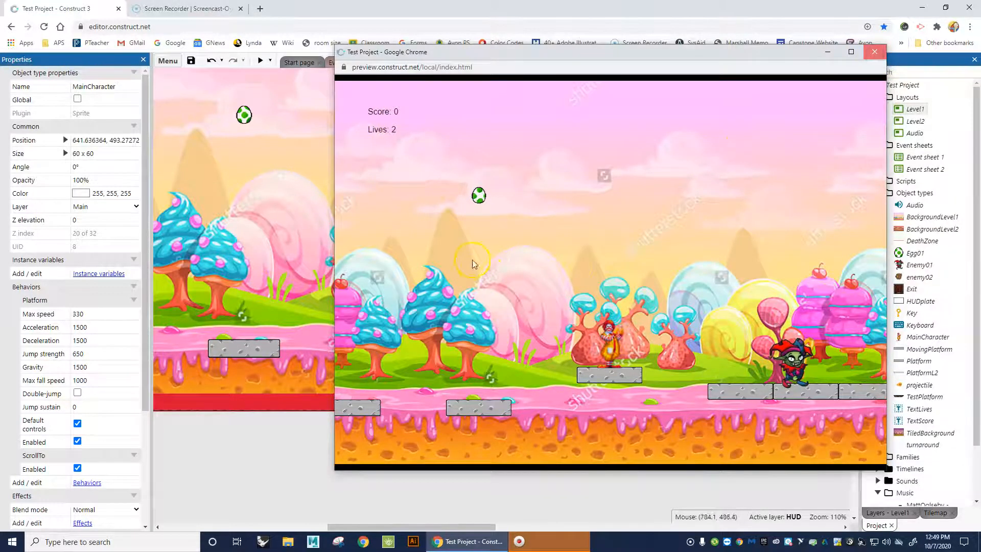
Add a System action that adds 1 to Score to the main character's collision event with Egg01.
click(347, 63)
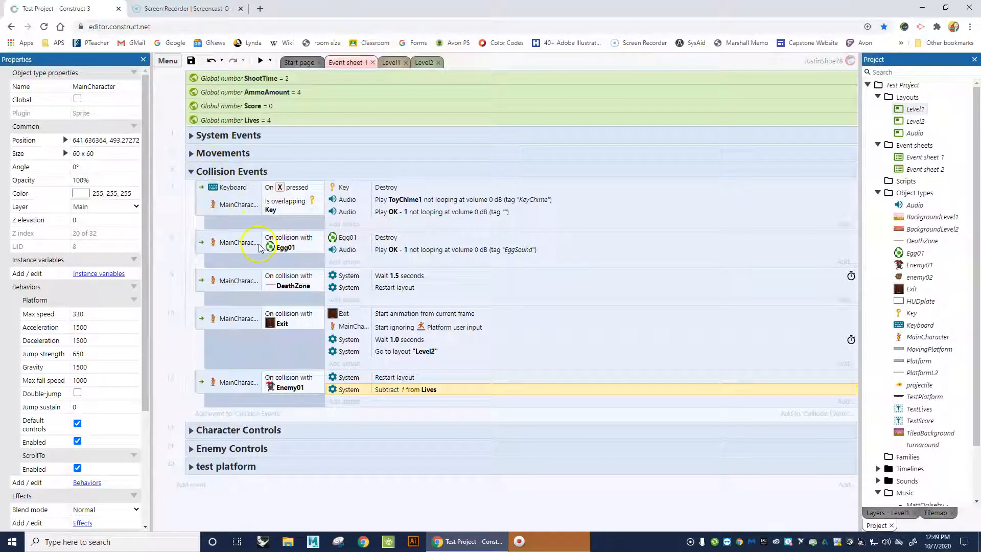
click(343, 263)
double_click(430, 160)
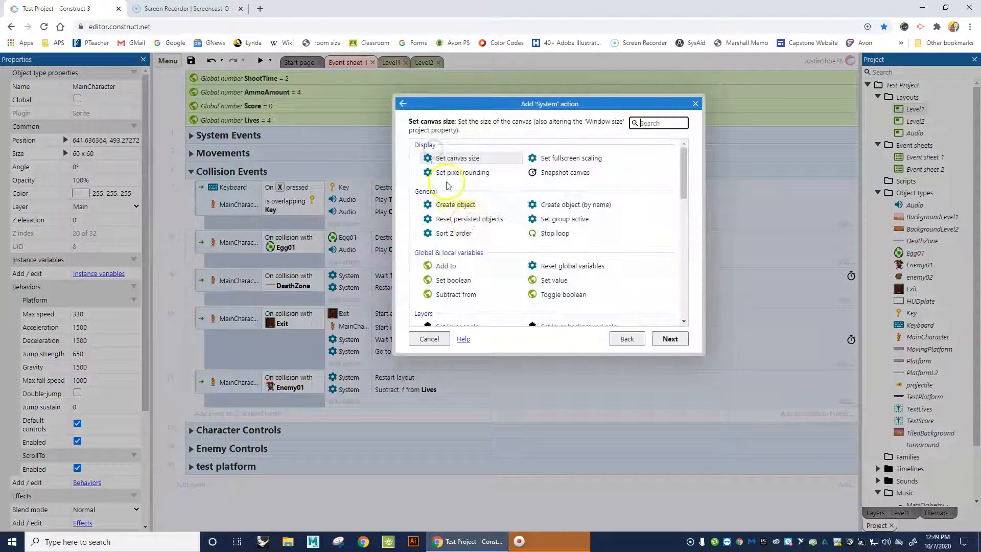
double_click(449, 265)
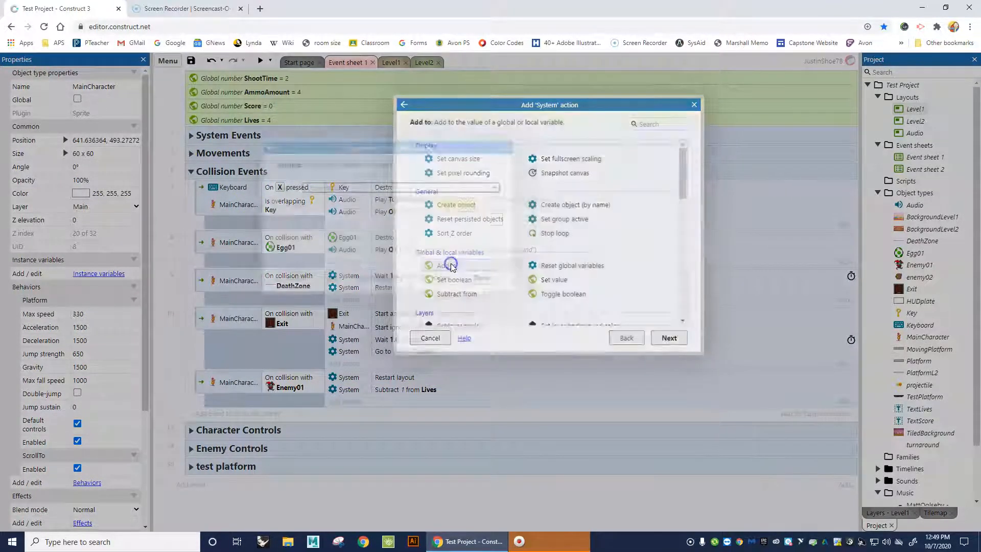
click(322, 186)
click(322, 216)
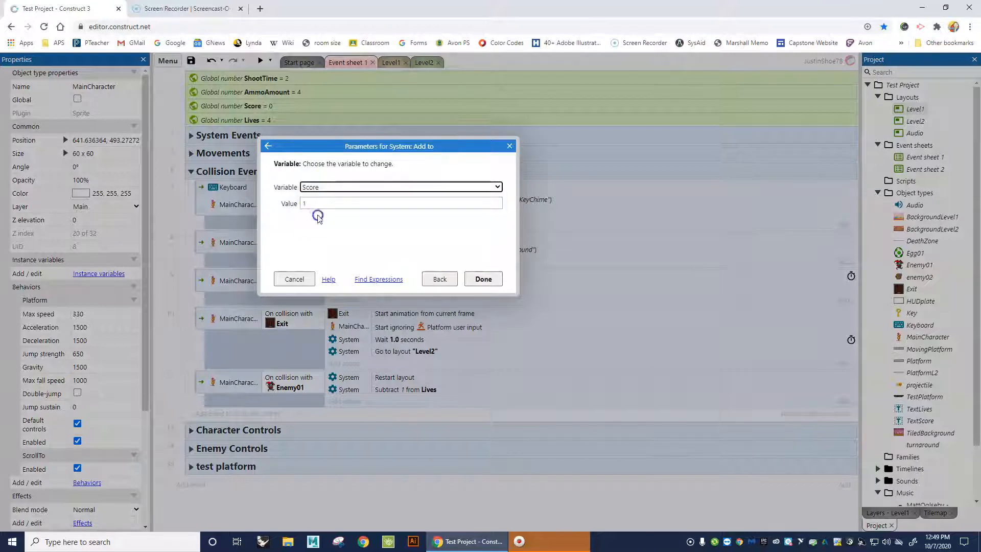
click(483, 279)
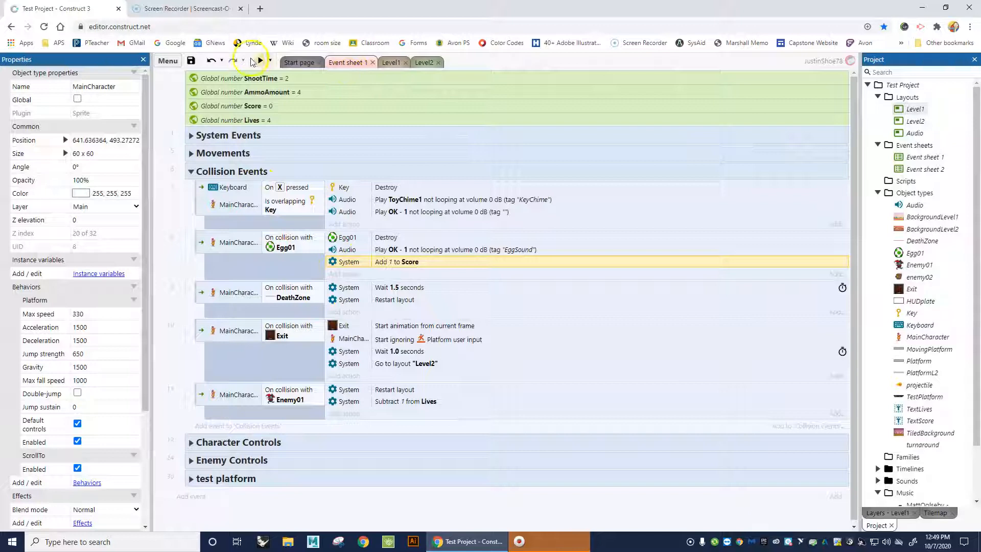
Shift MainCharacter in Level1 to just beside the platform egg, then preview collecting it to check the Score display.
click(388, 62)
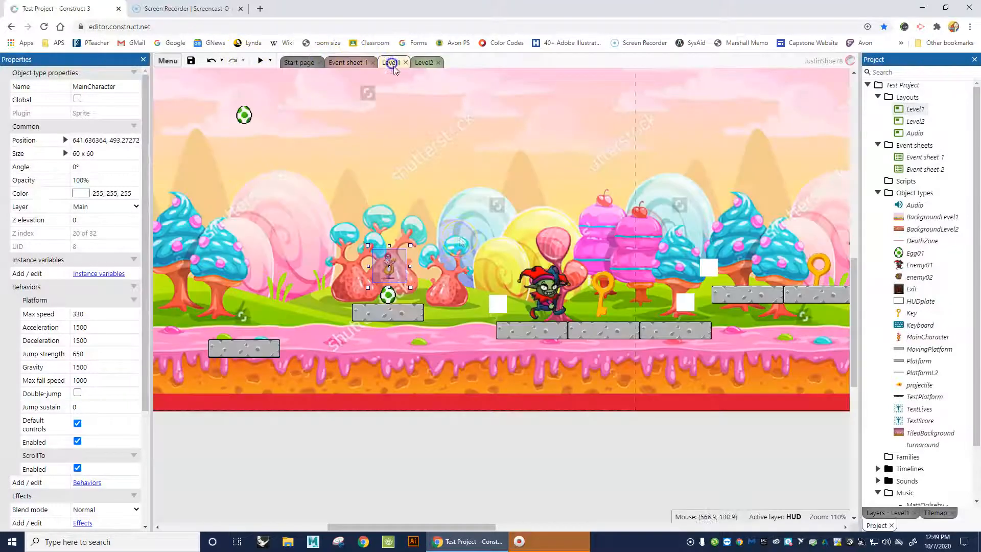
drag(388, 268, 355, 271)
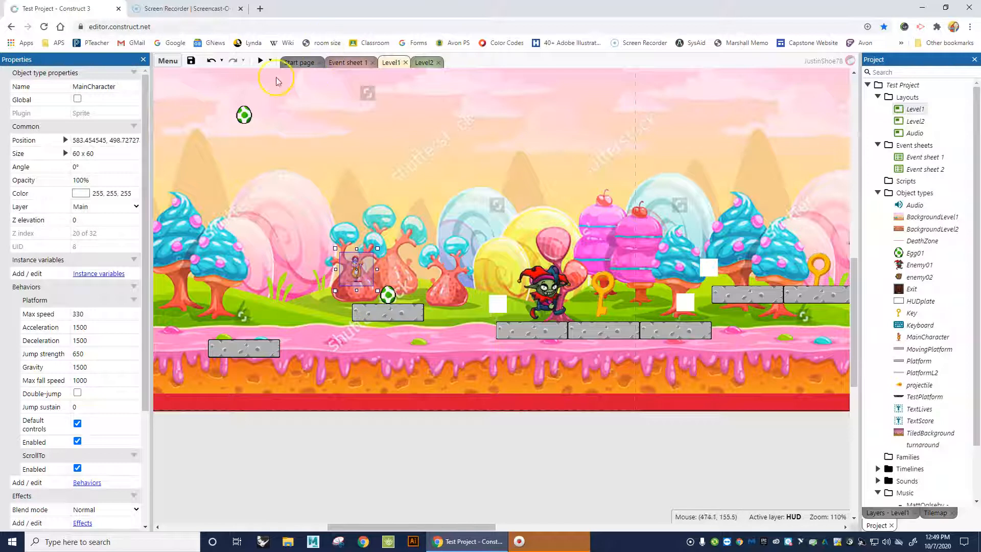
click(260, 60)
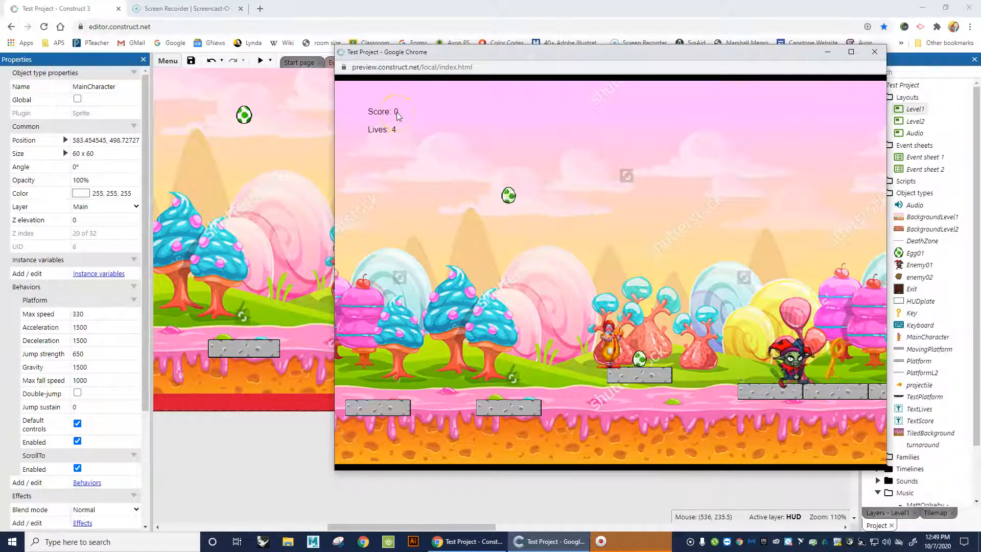
key(Right)
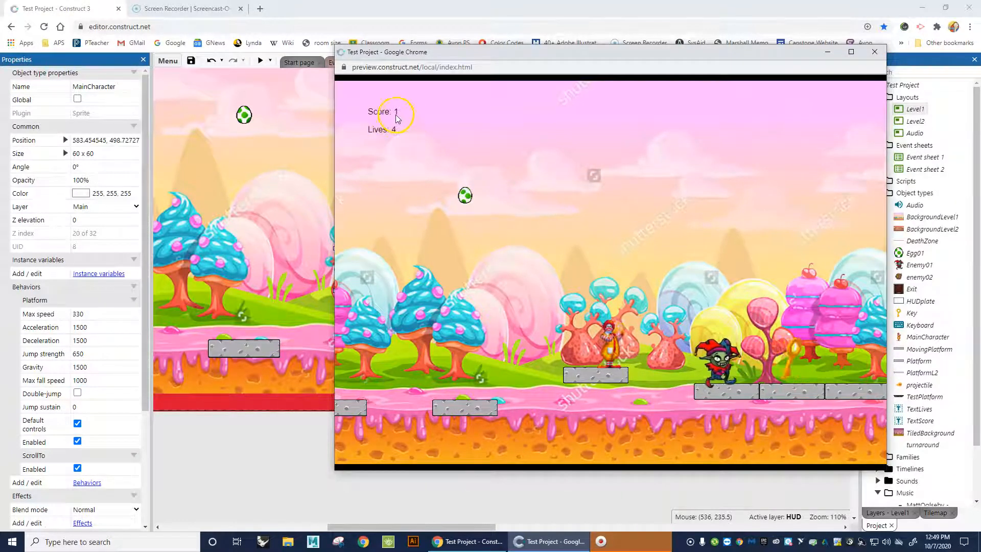
click(874, 53)
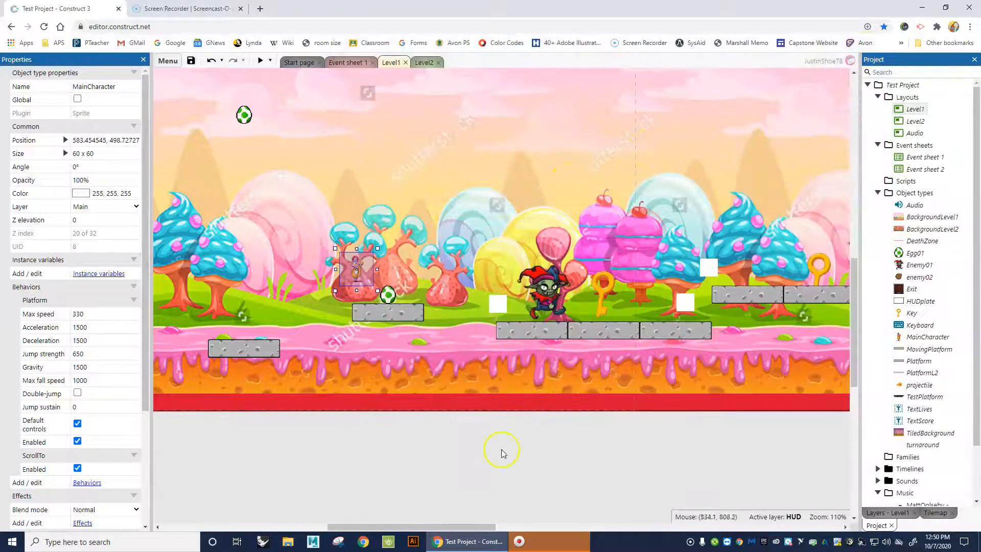
Move MainCharacter back above the first platform at the start of Level1, at about 115, 588.
scroll(506, 445, up, 5)
scroll(516, 429, down, 6)
drag(370, 210, 196, 220)
drag(409, 523, 339, 521)
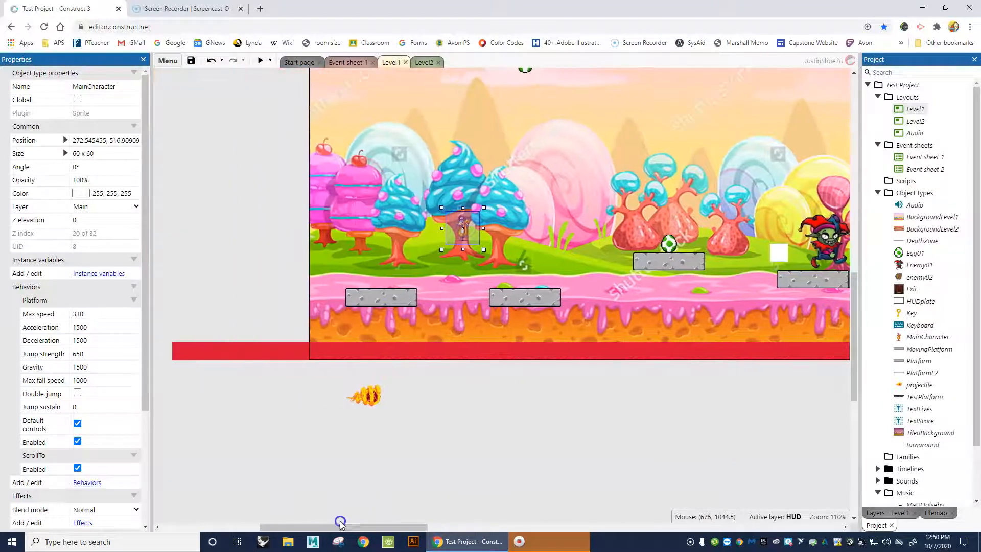
drag(463, 230, 374, 267)
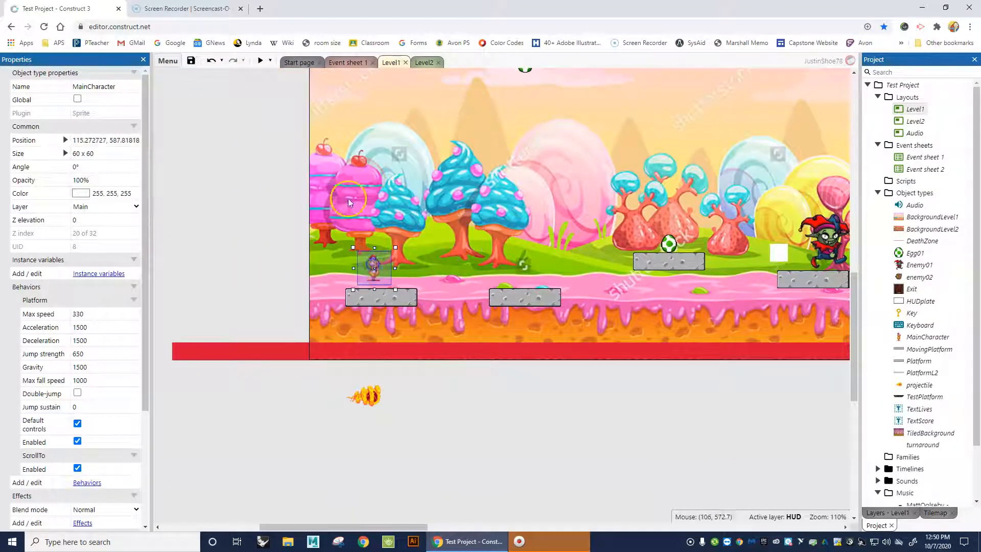
scroll(351, 182, up, 5)
scroll(361, 219, down, 2)
scroll(332, 169, up, 1)
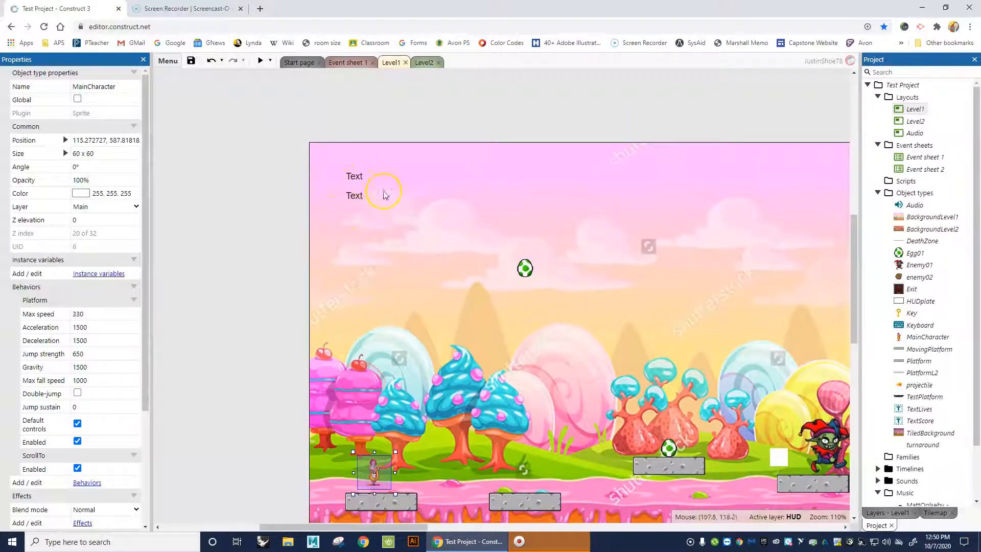
right_click(410, 204)
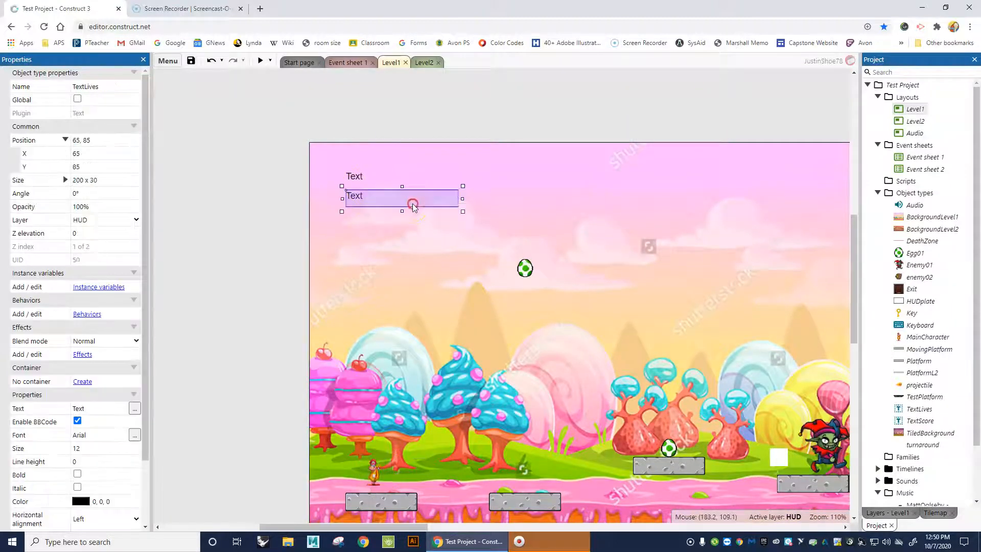
click(447, 231)
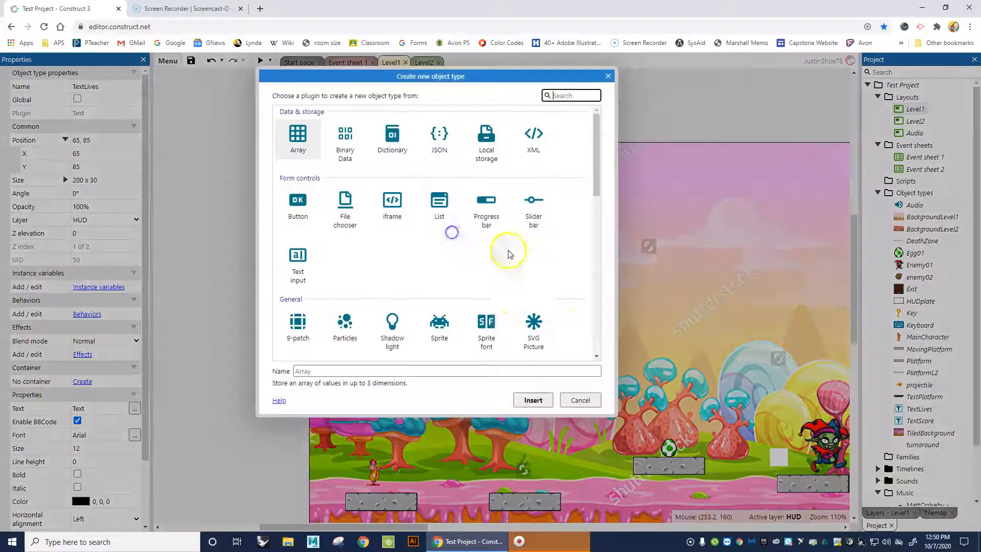
click(439, 322)
click(434, 370)
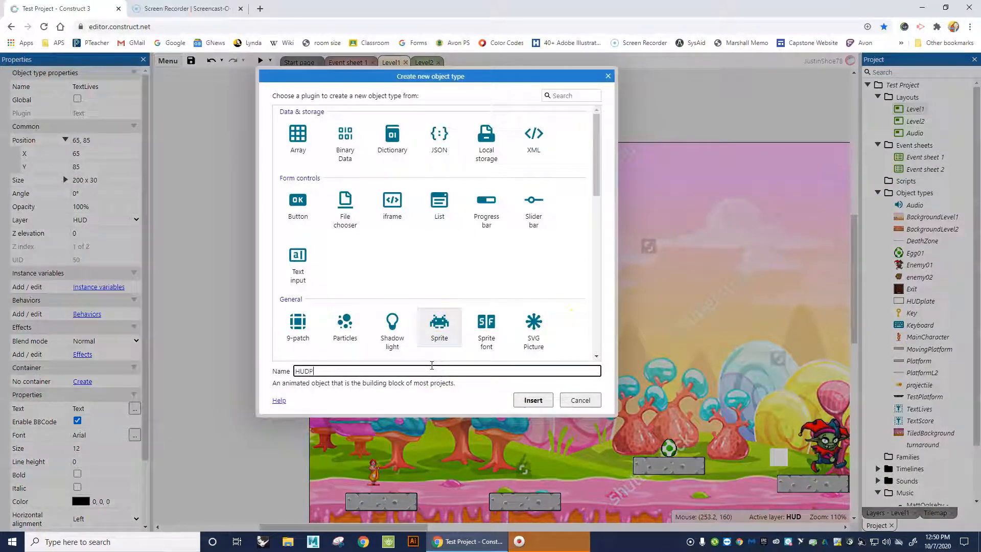
text(HUDPlate)
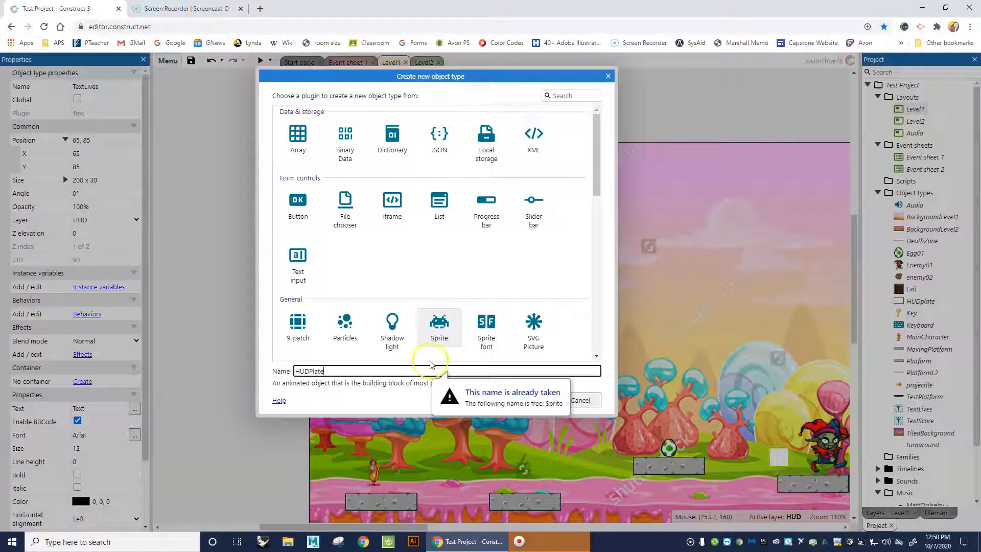
click(371, 371)
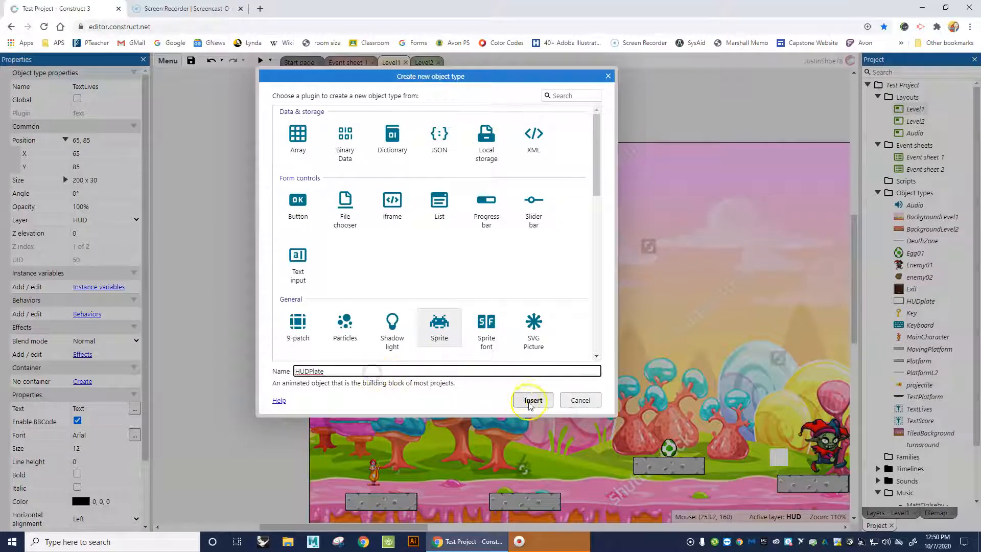
click(574, 400)
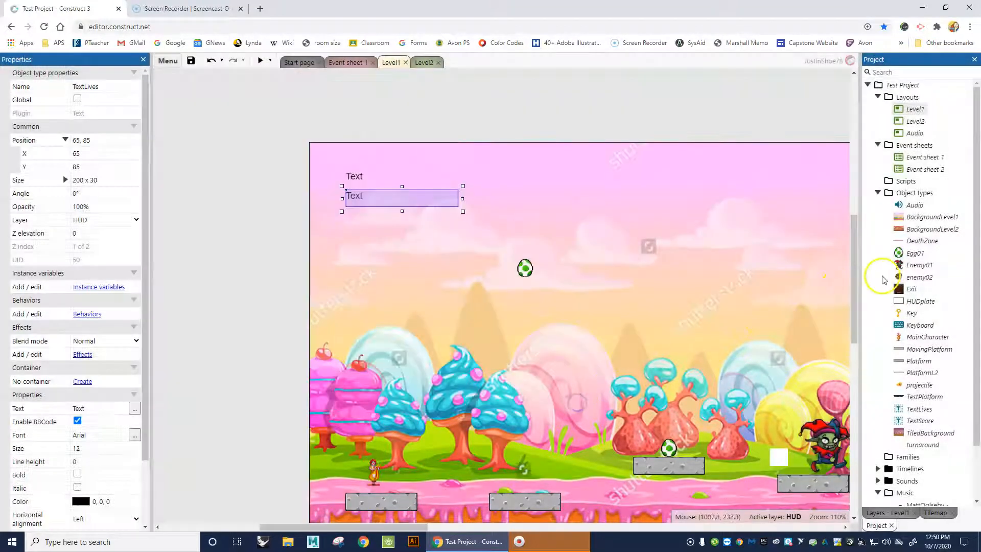
Place the existing HUDplate sprite over the two HUD texts in Level1, at about 118, 77, and set its opacity to 100%.
drag(917, 300, 371, 184)
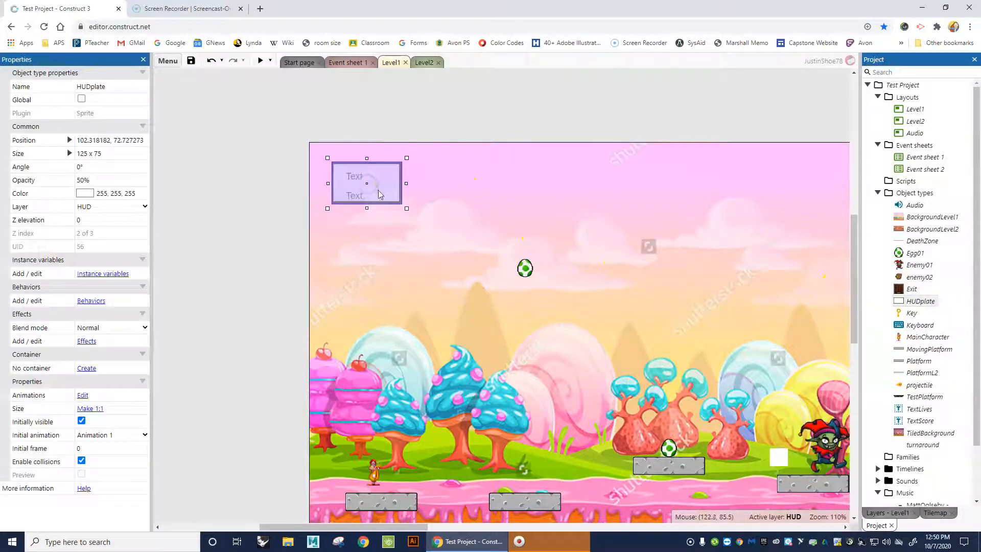
drag(376, 186, 383, 188)
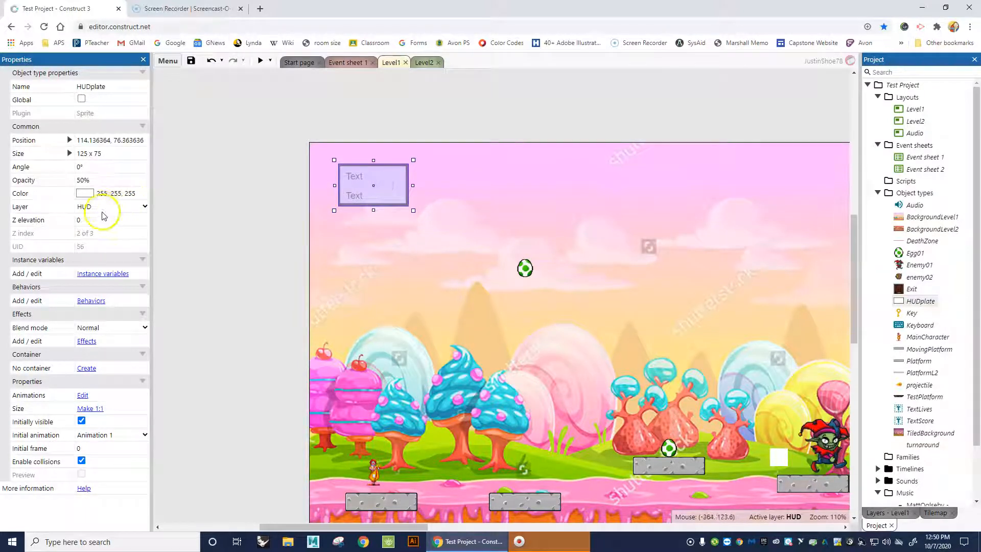
click(102, 180)
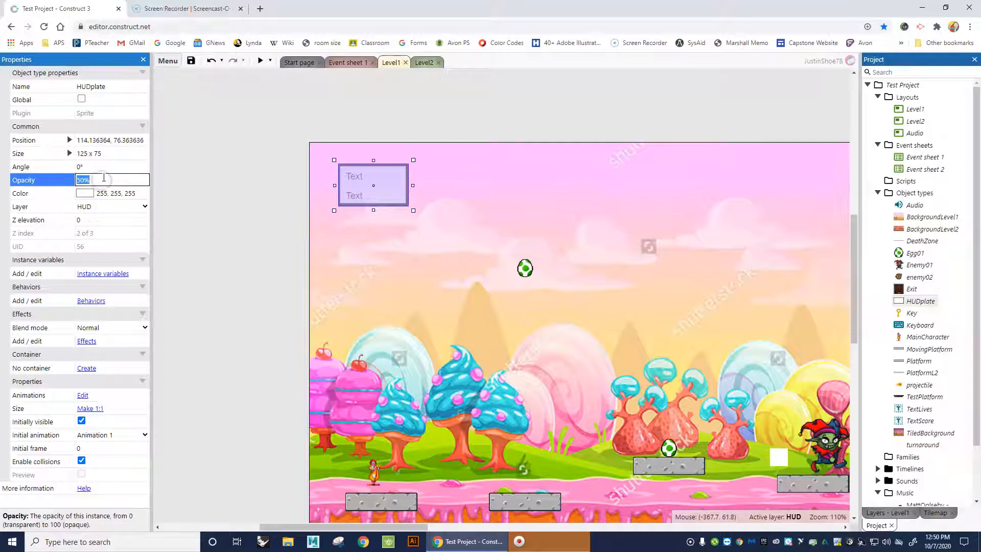
text(100)
key(Return)
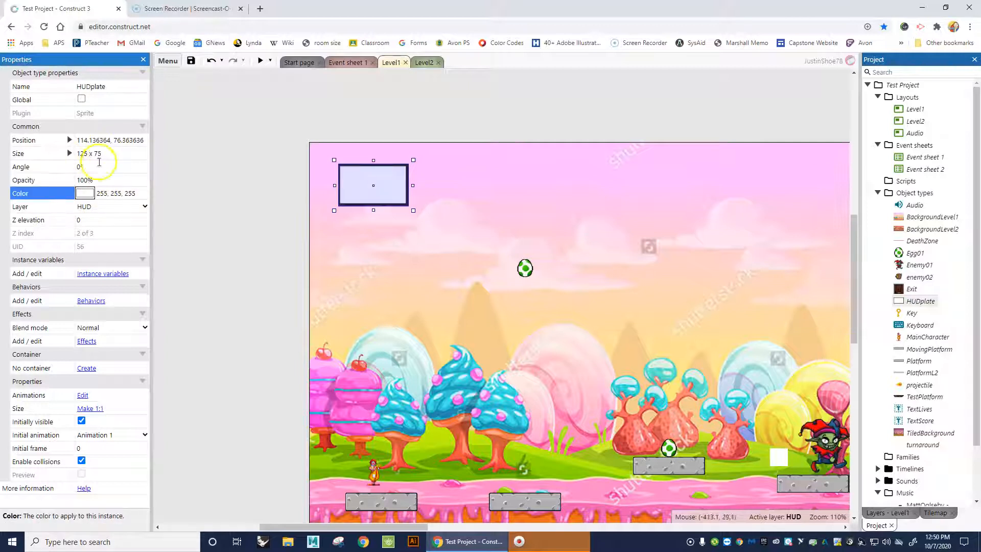
click(232, 198)
click(371, 183)
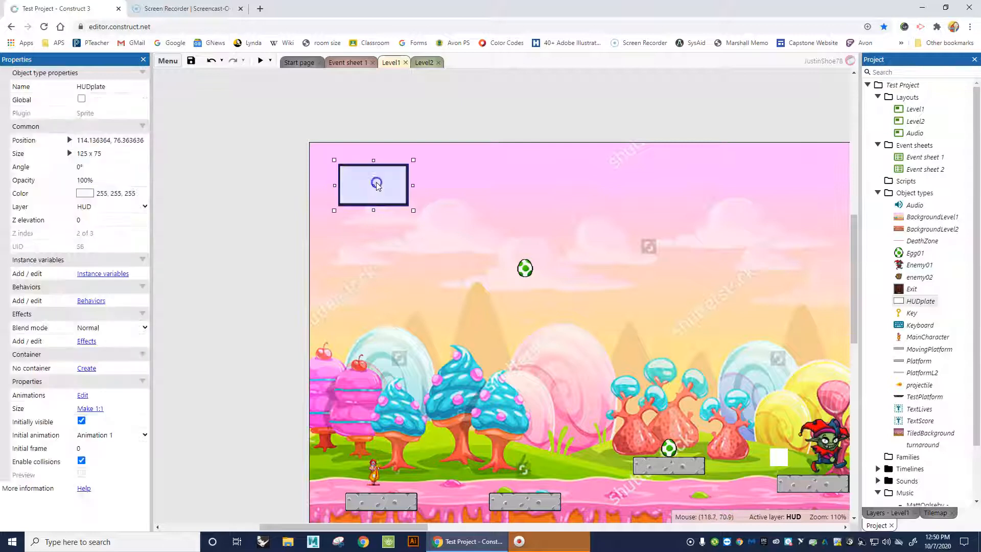
mouse_move(346, 188)
mouse_down()
mouse_move(384, 193)
mouse_move(363, 187)
mouse_up()
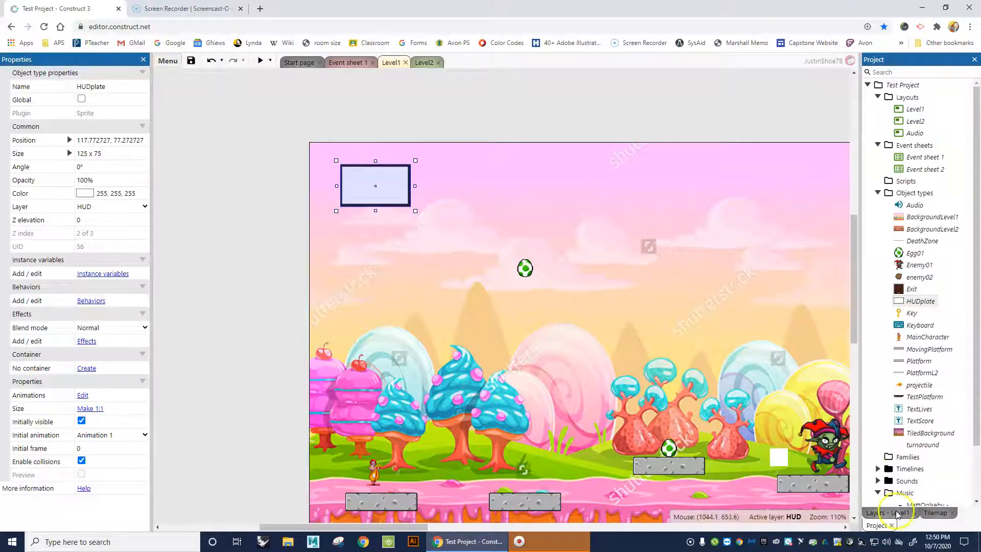
Show the Z Order bar and move HUDplate beneath TextLives and TextScore in the HUD layer, then close the bar.
click(167, 61)
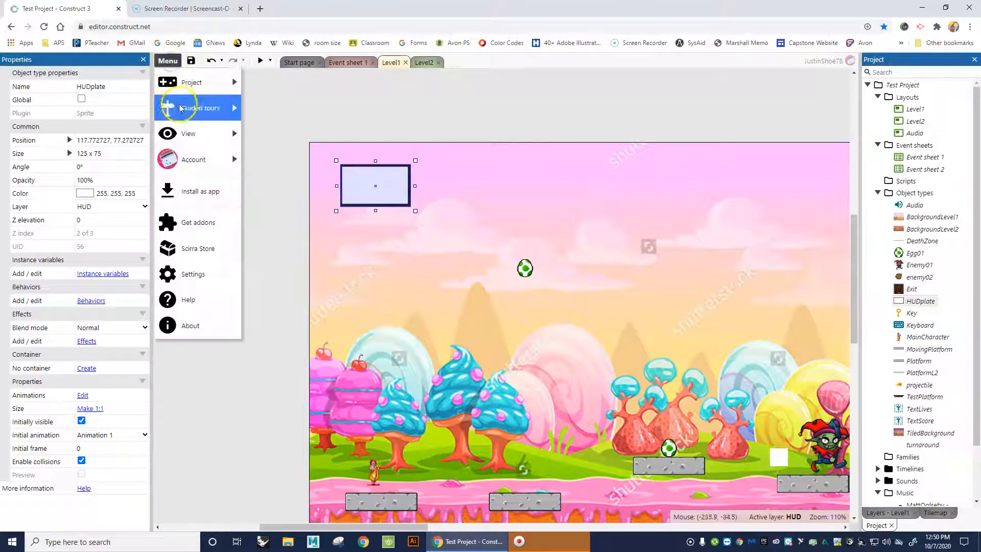
mouse_move(186, 133)
mouse_move(299, 136)
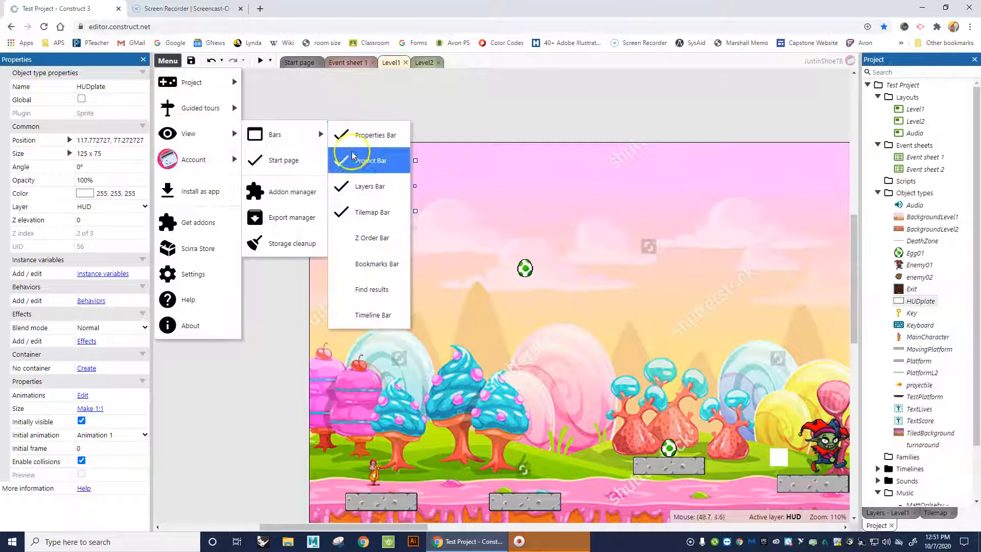
click(374, 245)
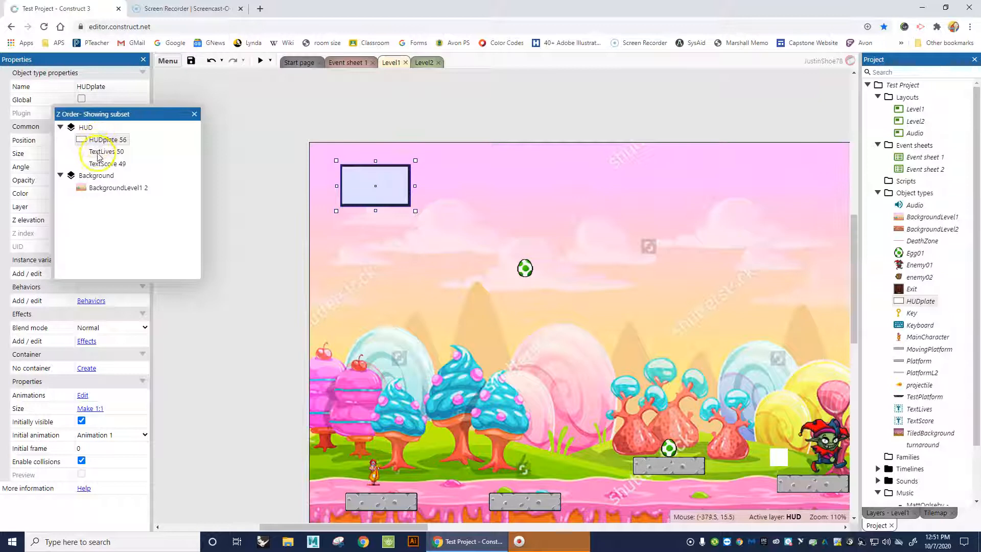
drag(99, 141, 100, 168)
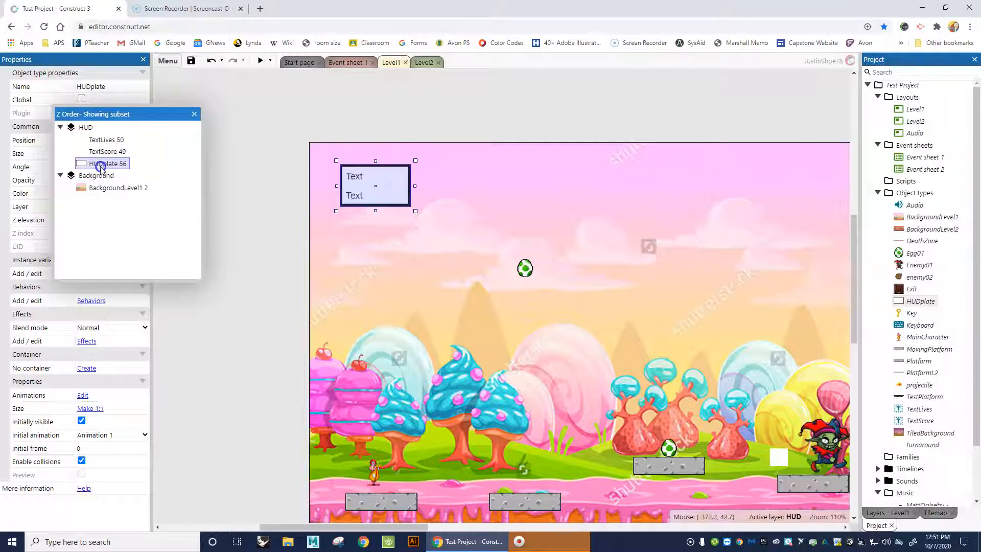
click(228, 175)
click(194, 114)
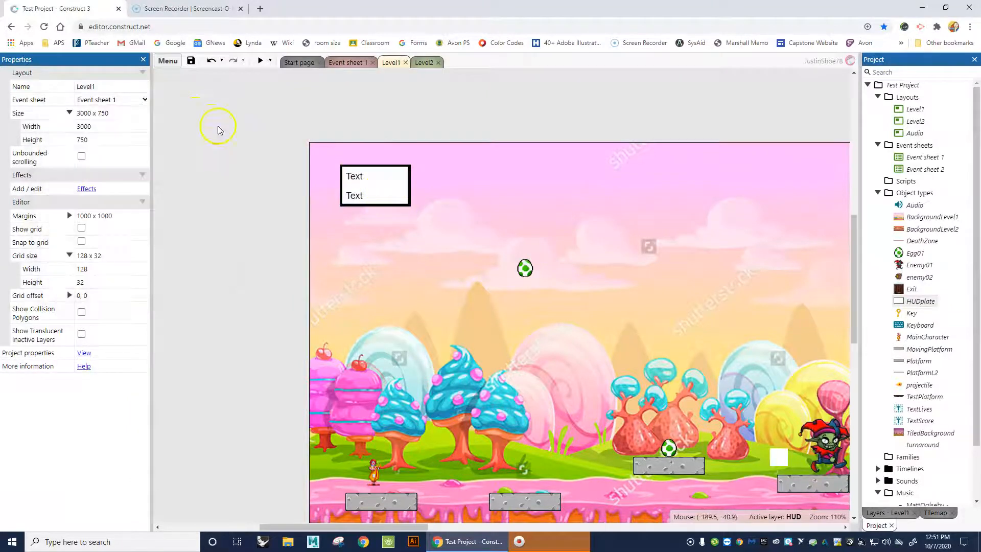
Set the opacity of HUDplate to 50%.
click(401, 208)
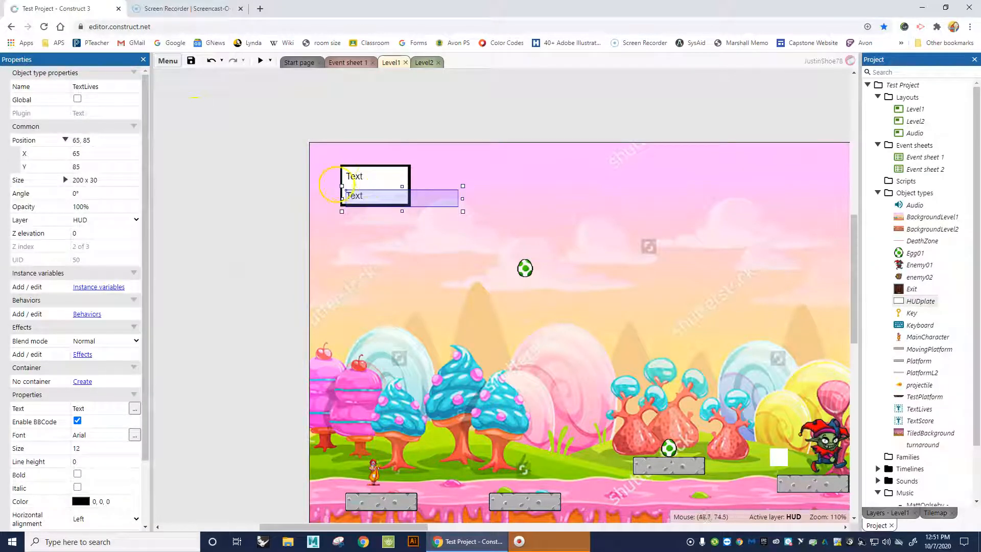
click(343, 179)
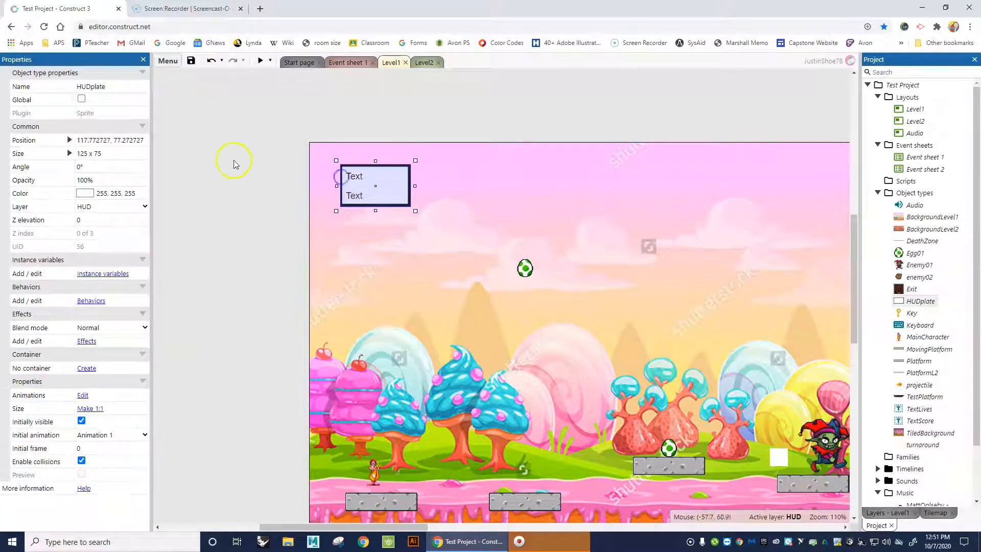
click(103, 179)
text(5)
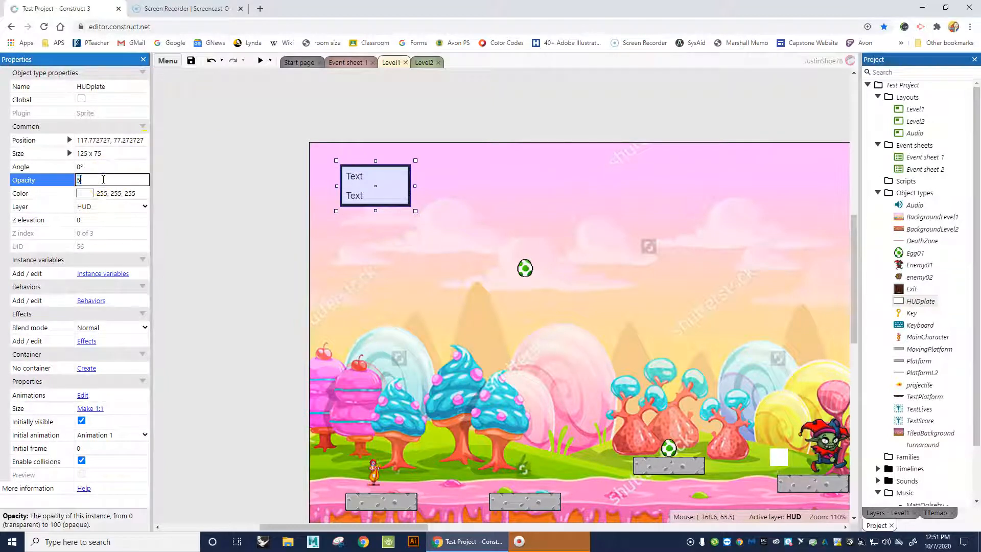
text(0)
key(Tab)
click(220, 209)
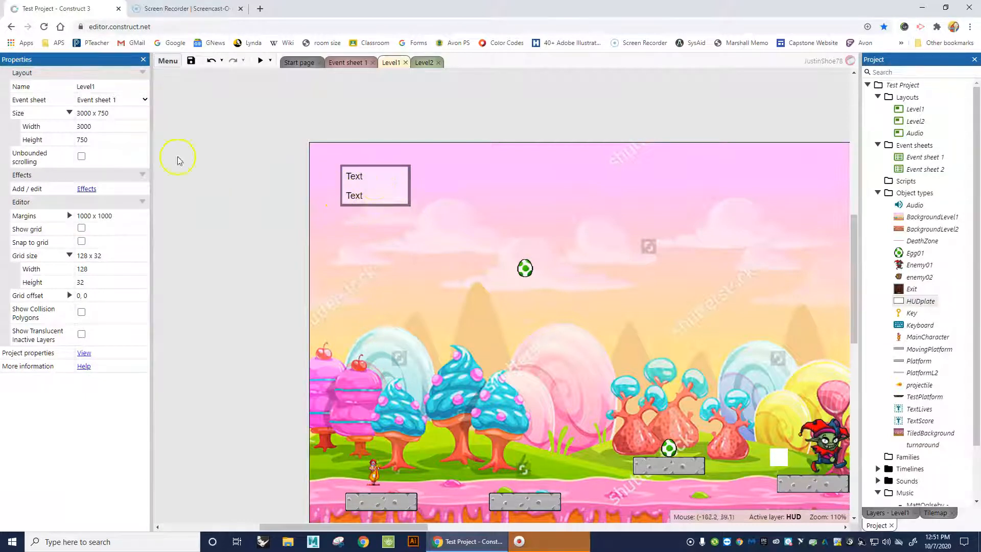
Reduce the opacity of HUDplate to 40%.
click(340, 185)
click(342, 183)
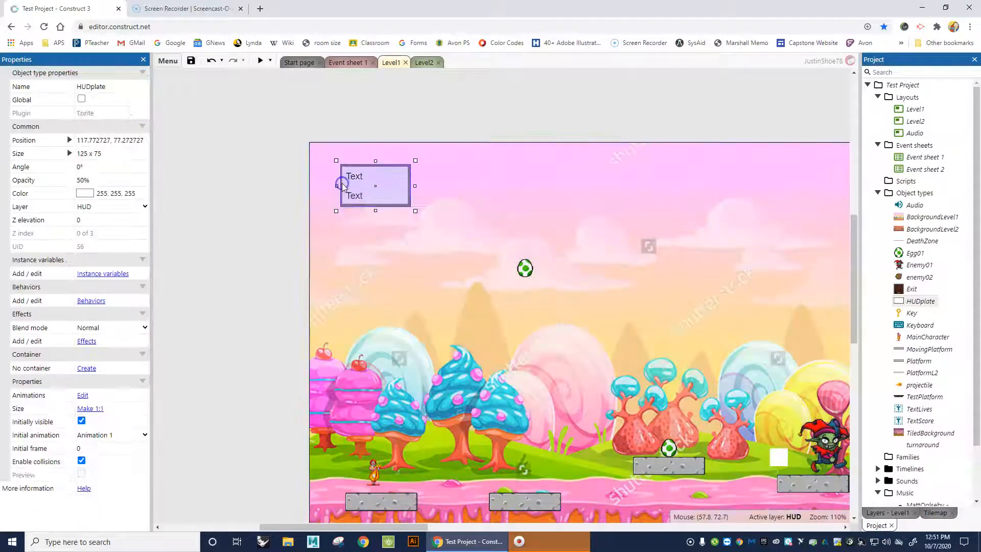
click(101, 178)
text(40)
key(Tab)
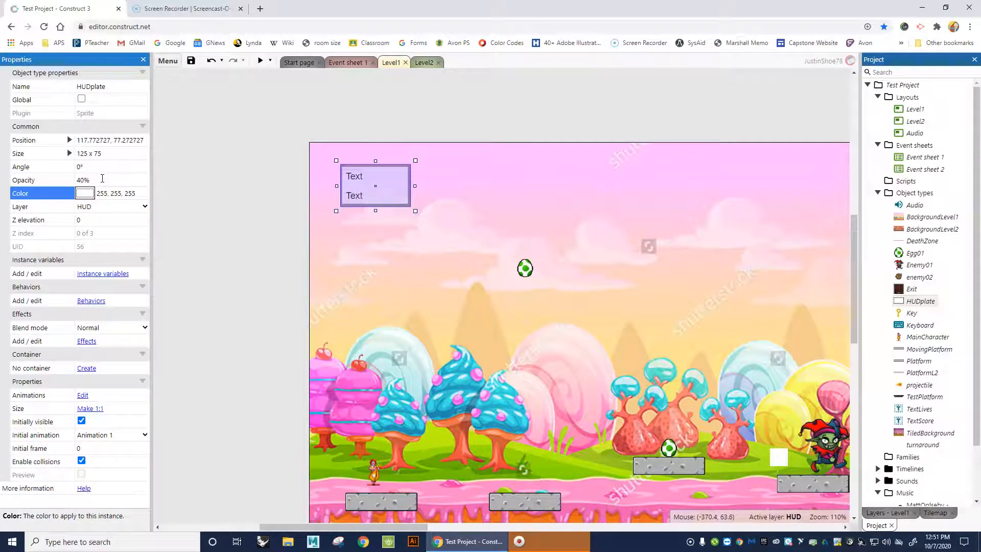
click(244, 186)
Preview Level1, run and jump the character through the level to check the Score and Lives on the plate, then close the preview.
click(261, 61)
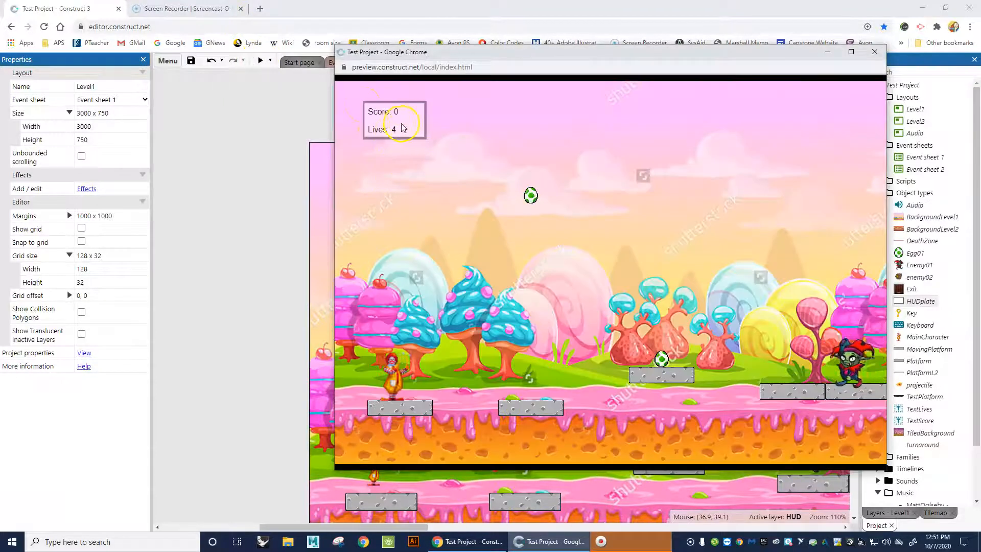
key(Right)
key(Up)
key(Right)
key(Up)
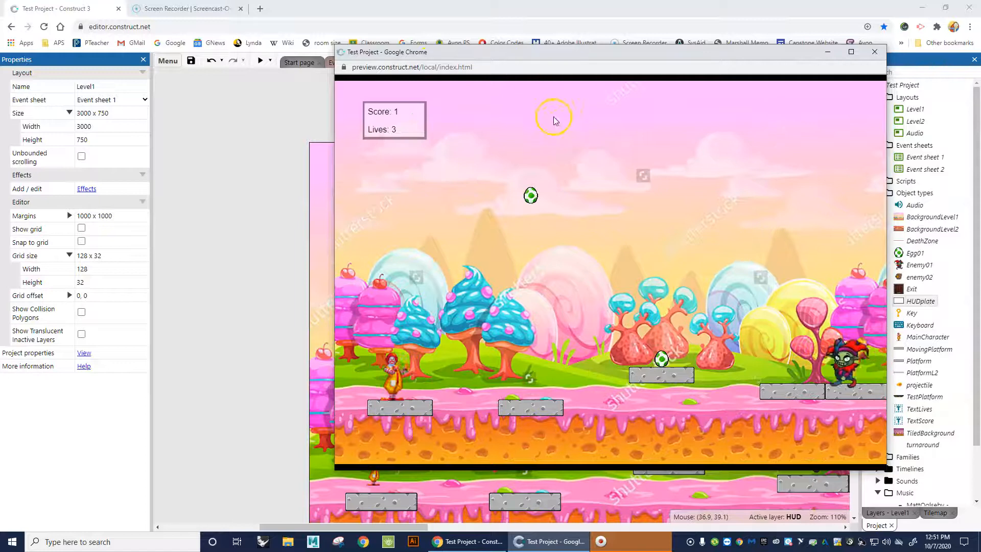
click(875, 52)
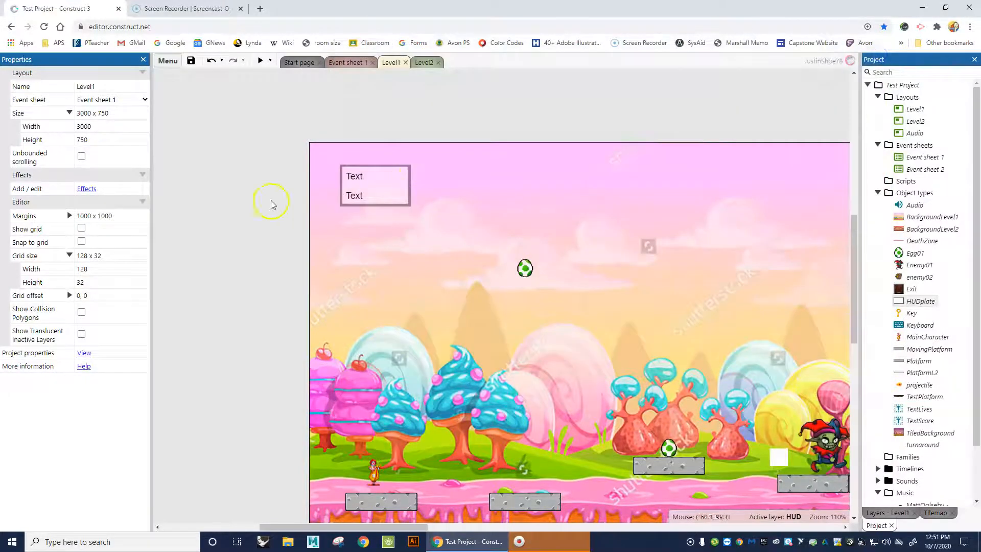